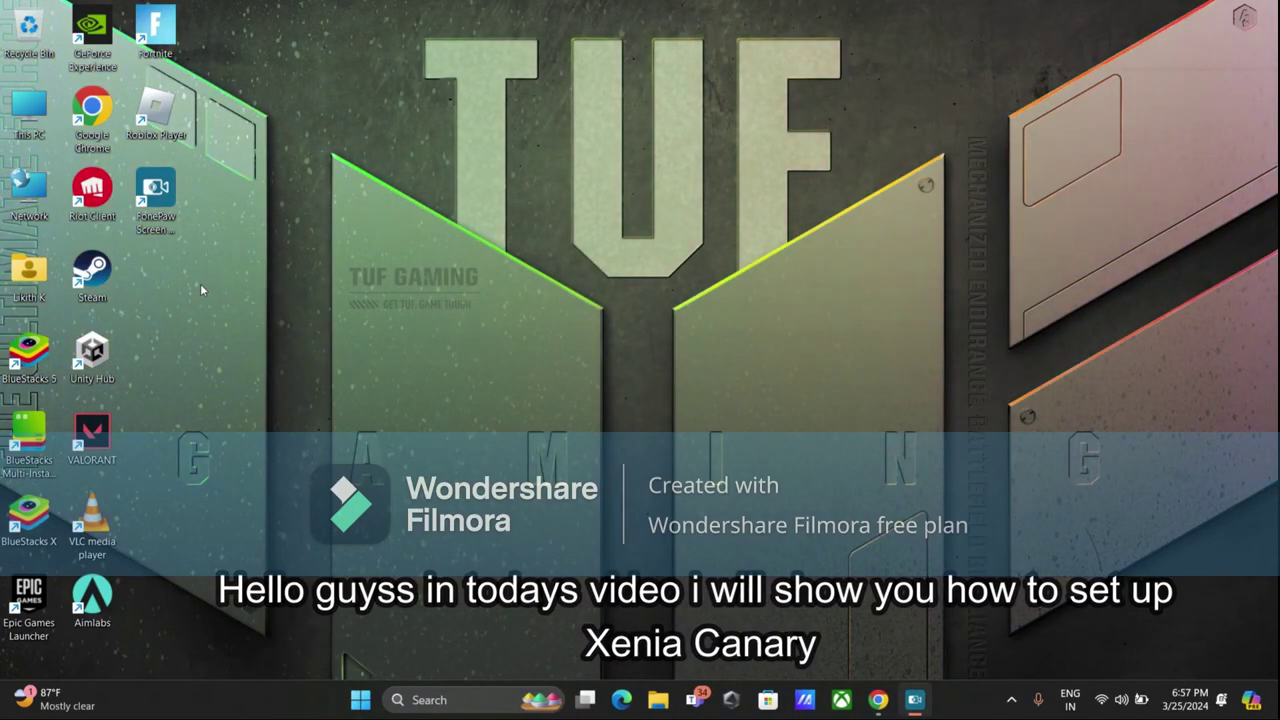
- Download xenia_canary.zip and game-patches.zip from GitHub, check the downloads list, then minimize the browser
{"action": "left_click", "coordinate": [876, 701]}
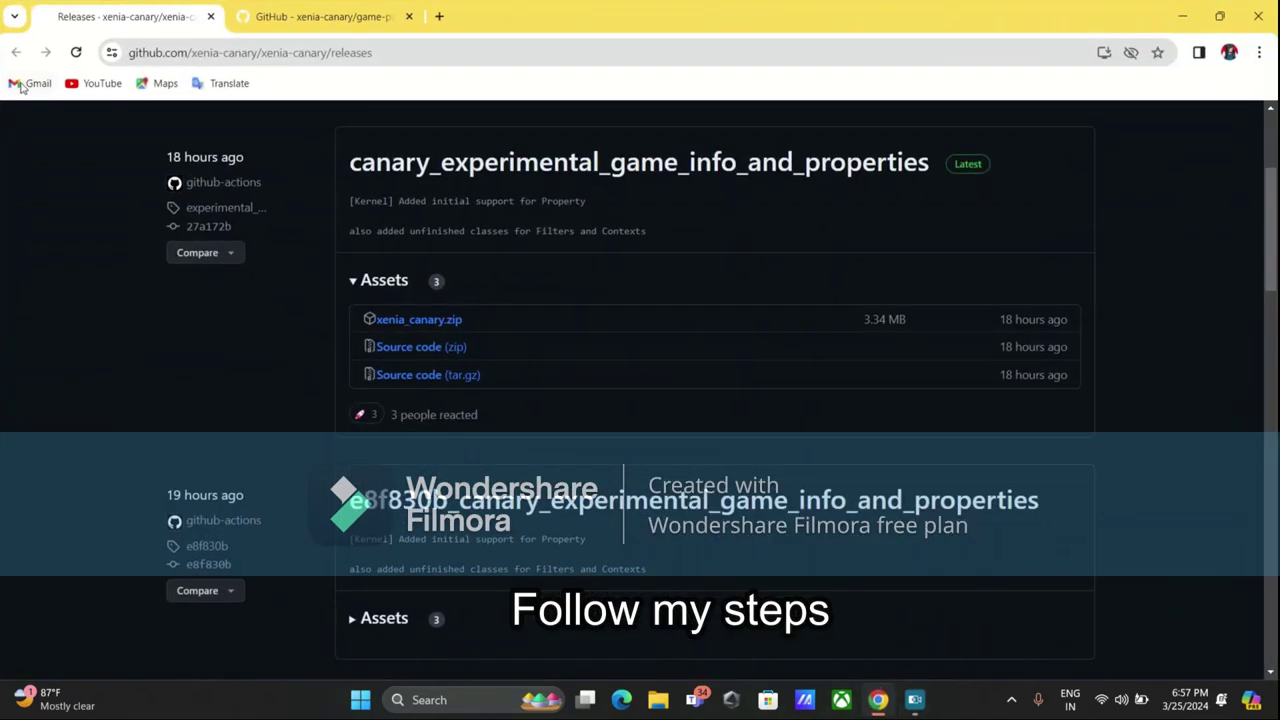
{"action": "left_click", "coordinate": [443, 325]}
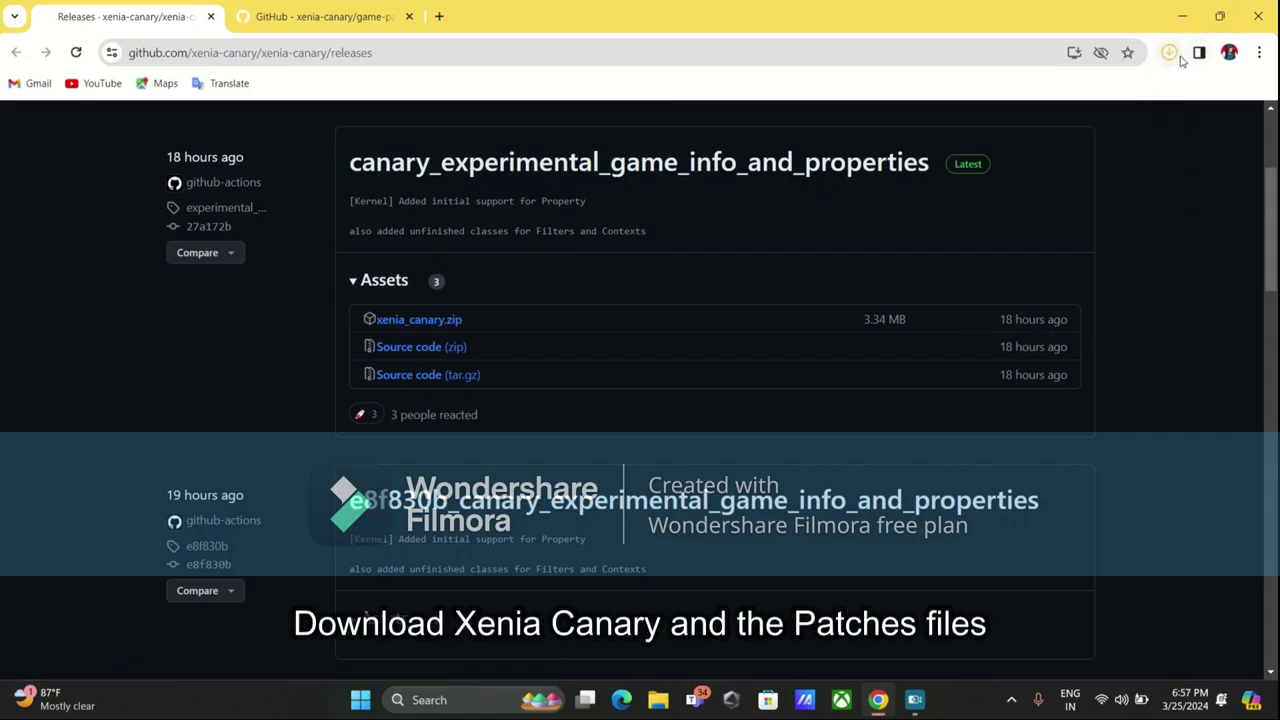
{"action": "left_click", "coordinate": [309, 16]}
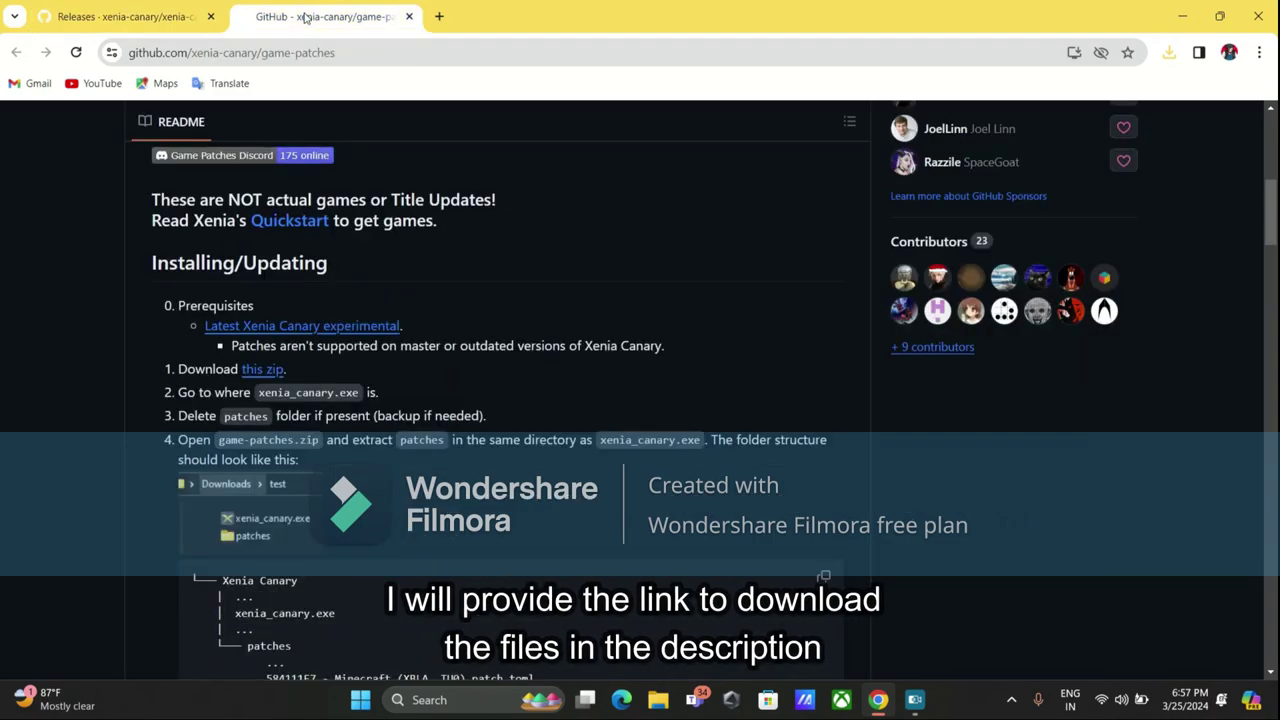
{"action": "left_click", "coordinate": [251, 369]}
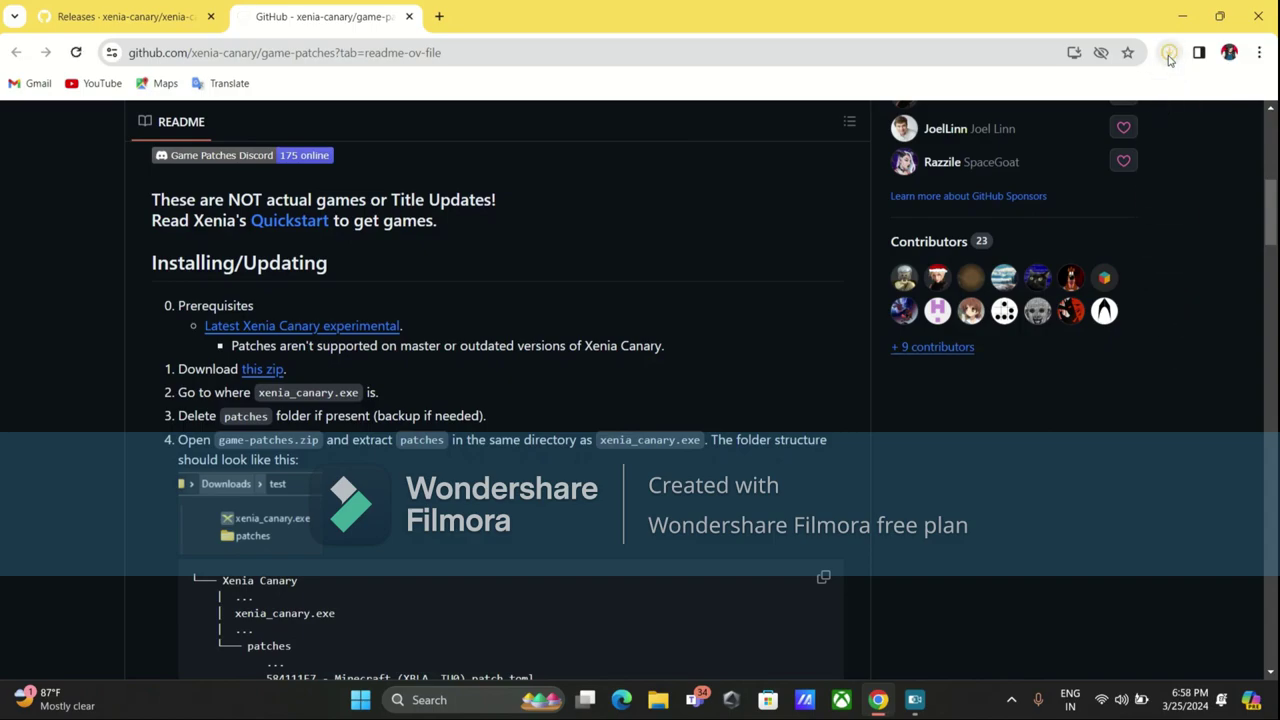
{"action": "left_click", "coordinate": [1169, 55]}
{"action": "left_click", "coordinate": [1182, 20]}
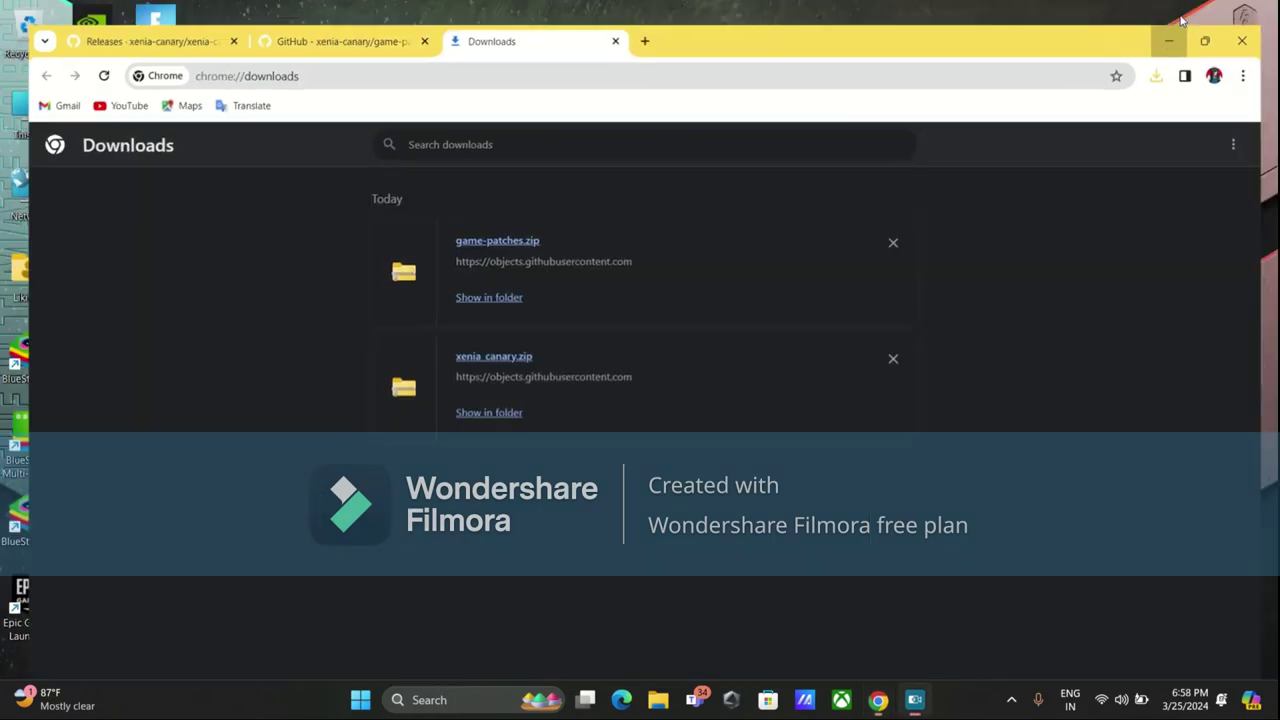
- Open File Explorer on the C:\downloads folder
{"action": "left_click", "coordinate": [658, 700]}
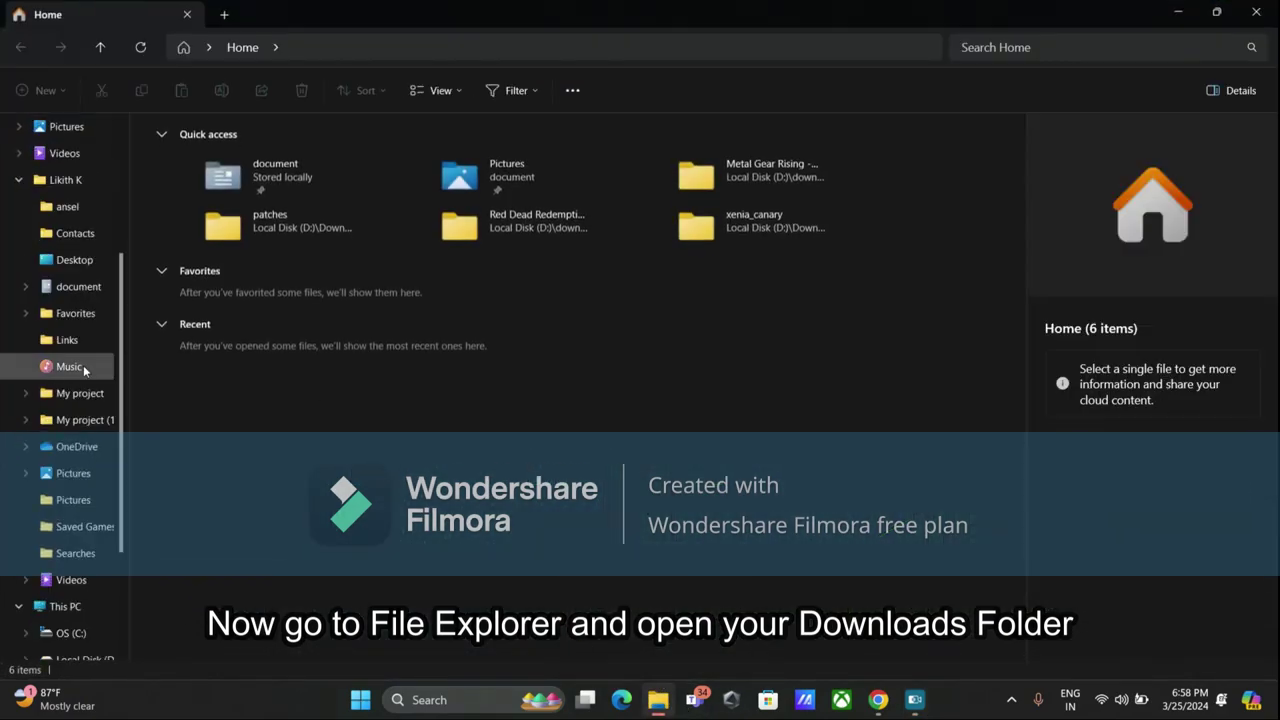
{"action": "scroll", "coordinate": [90, 530], "scroll_direction": "down", "scroll_amount": 2}
{"action": "left_click", "coordinate": [78, 553]}
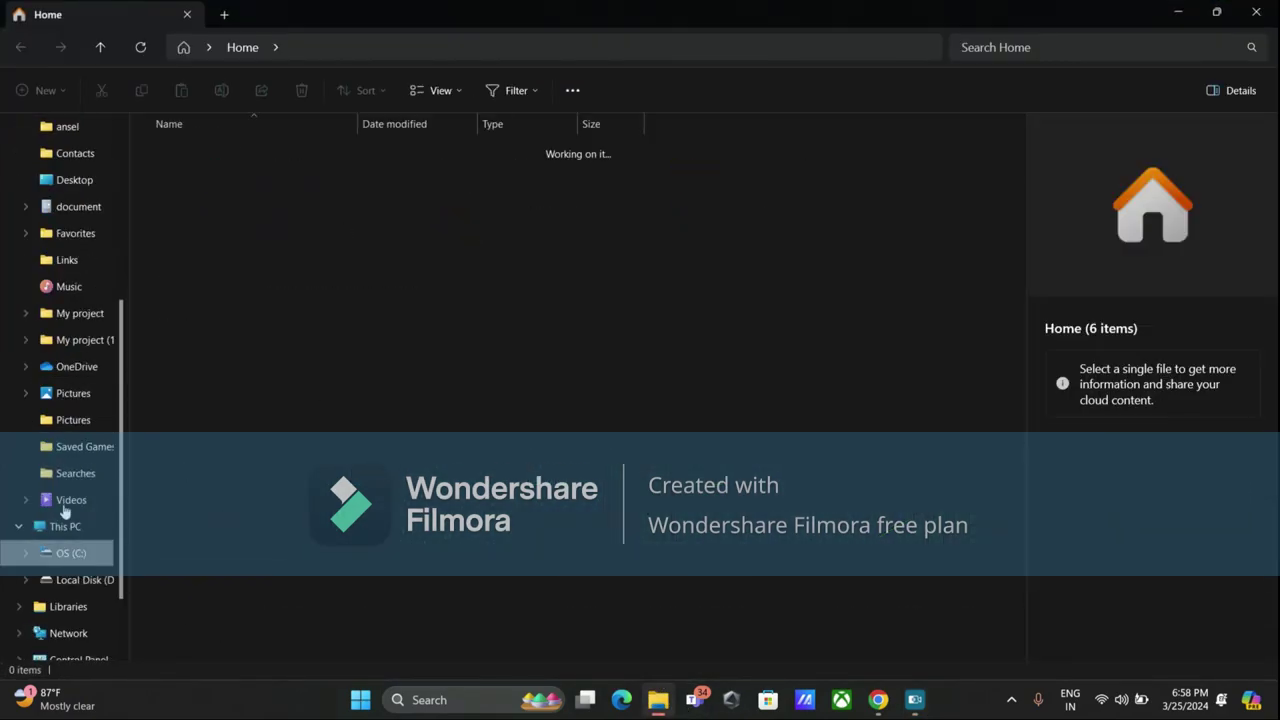
{"action": "double_click", "coordinate": [501, 149]}
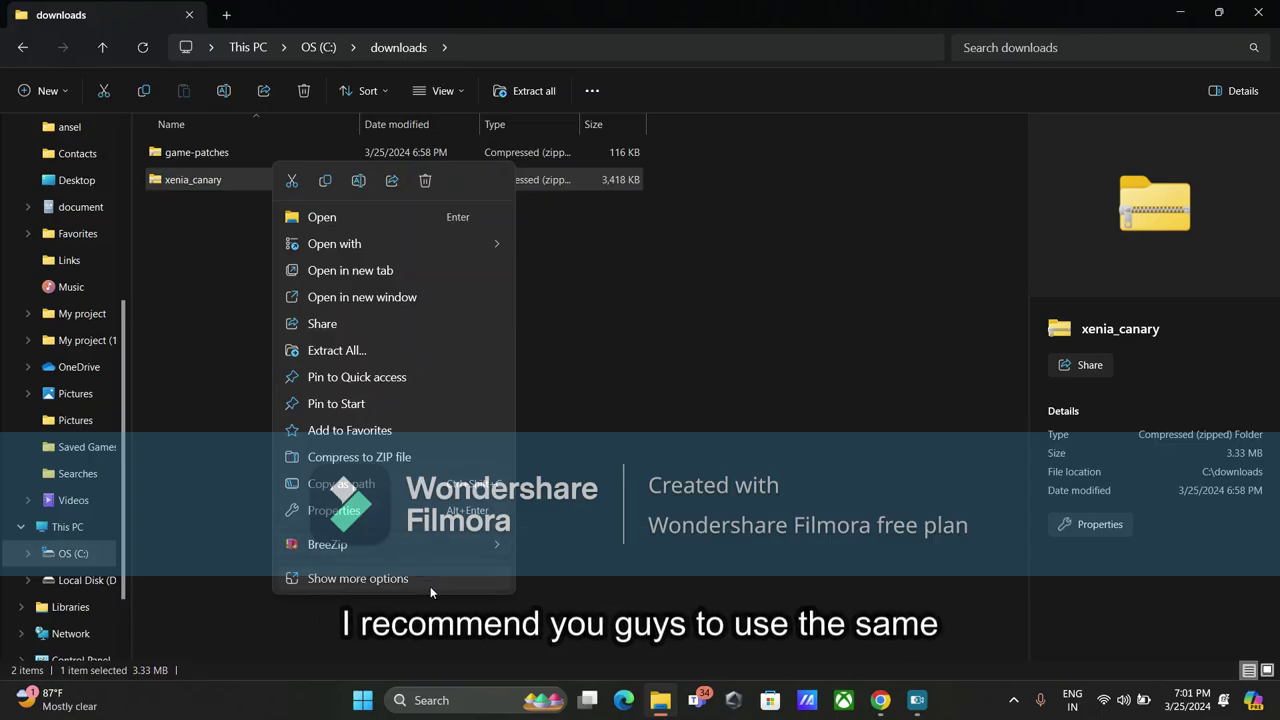
- Extract the xenia_canary archive into C:\downloads with 7-Zip's Extract Here
{"action": "left_click", "coordinate": [430, 584]}
{"action": "mouse_move", "coordinate": [424, 303]}
{"action": "left_click", "coordinate": [634, 380]}
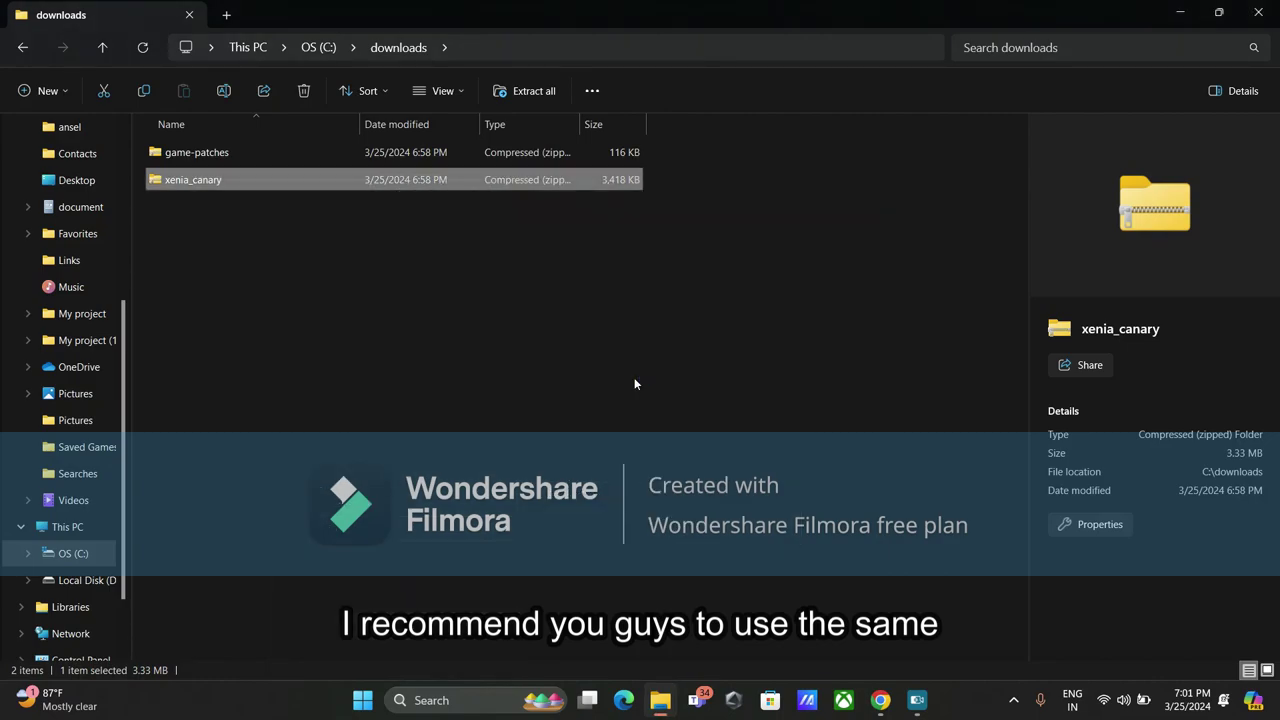
- Extract the game-patches archive into its own game-patches folder with 7-Zip
{"action": "left_click", "coordinate": [490, 155]}
{"action": "right_click", "coordinate": [490, 155]}
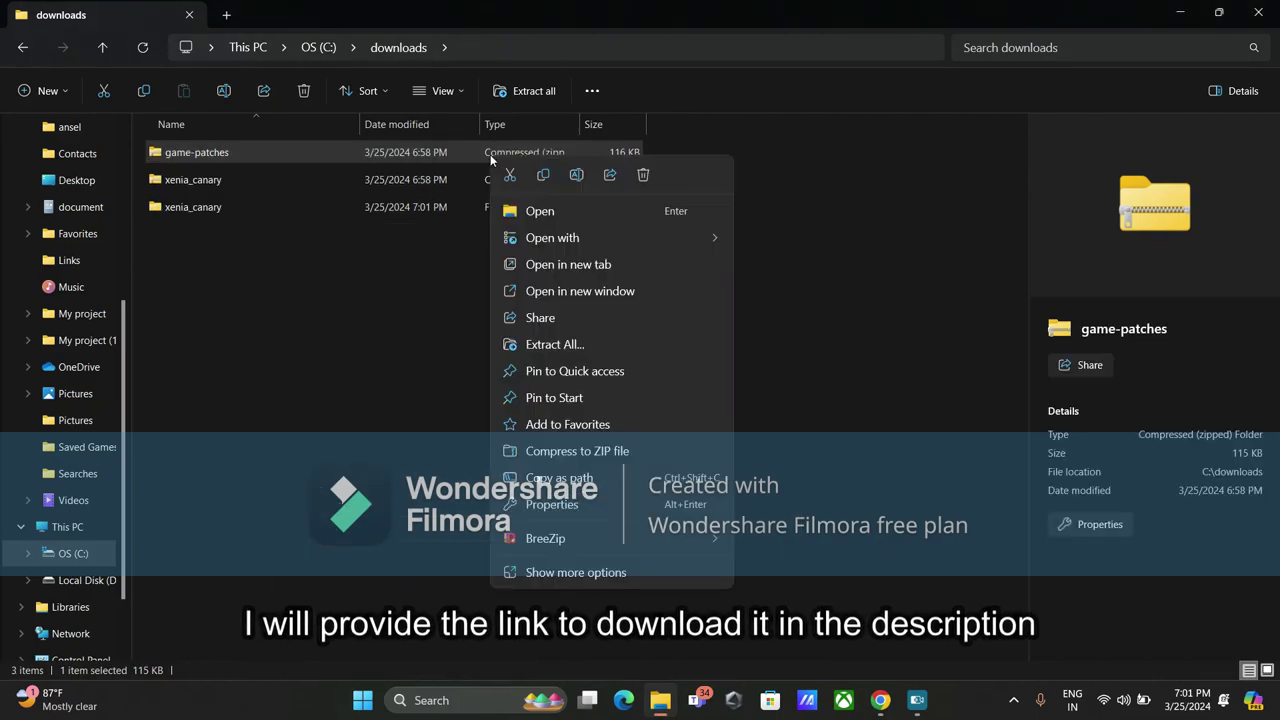
{"action": "left_click", "coordinate": [607, 570]}
{"action": "mouse_move", "coordinate": [695, 282]}
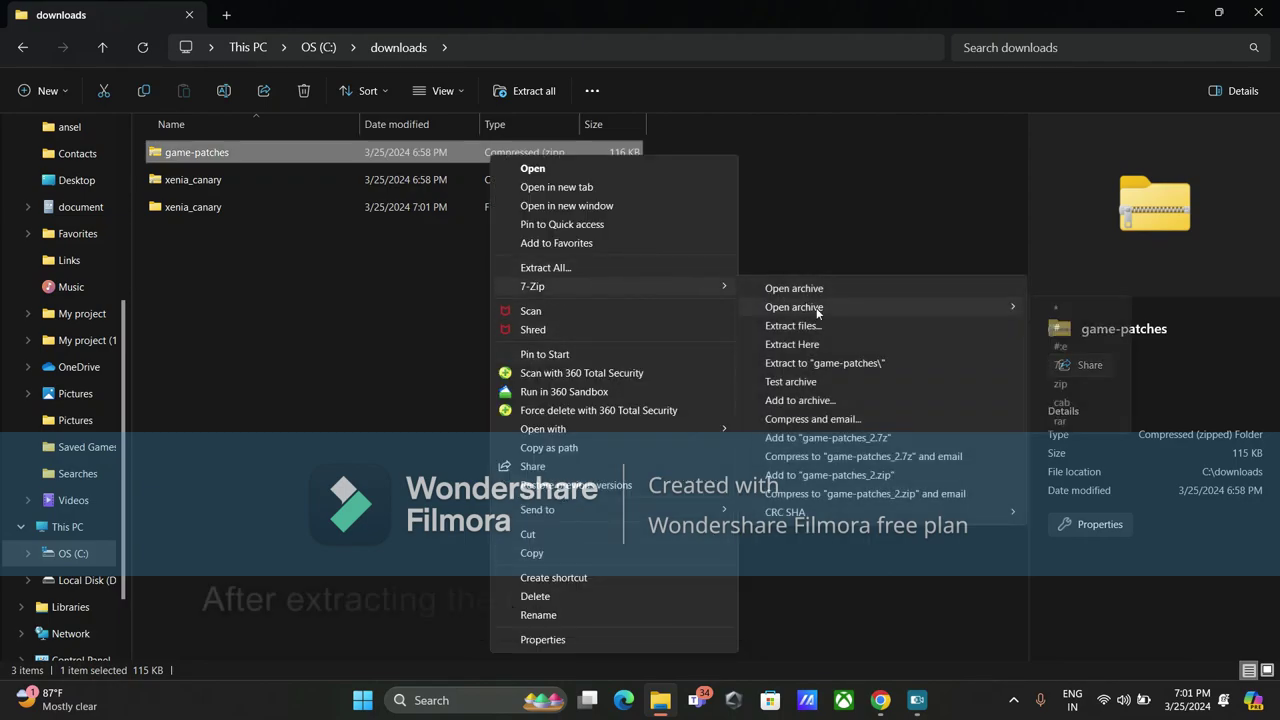
{"action": "left_click", "coordinate": [845, 363]}
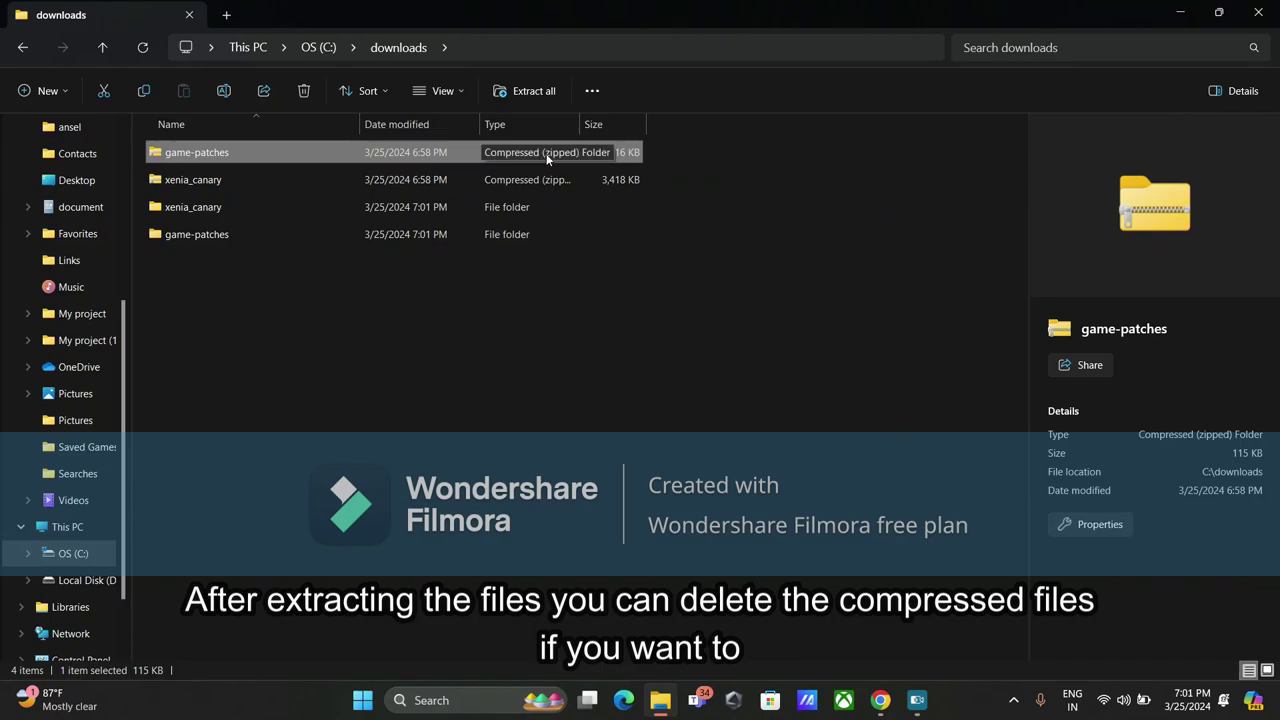
- Permanently delete the game-patches and xenia_canary zip archives
{"action": "key", "text": "shift+Delete"}
{"action": "left_click", "coordinate": [700, 408]}
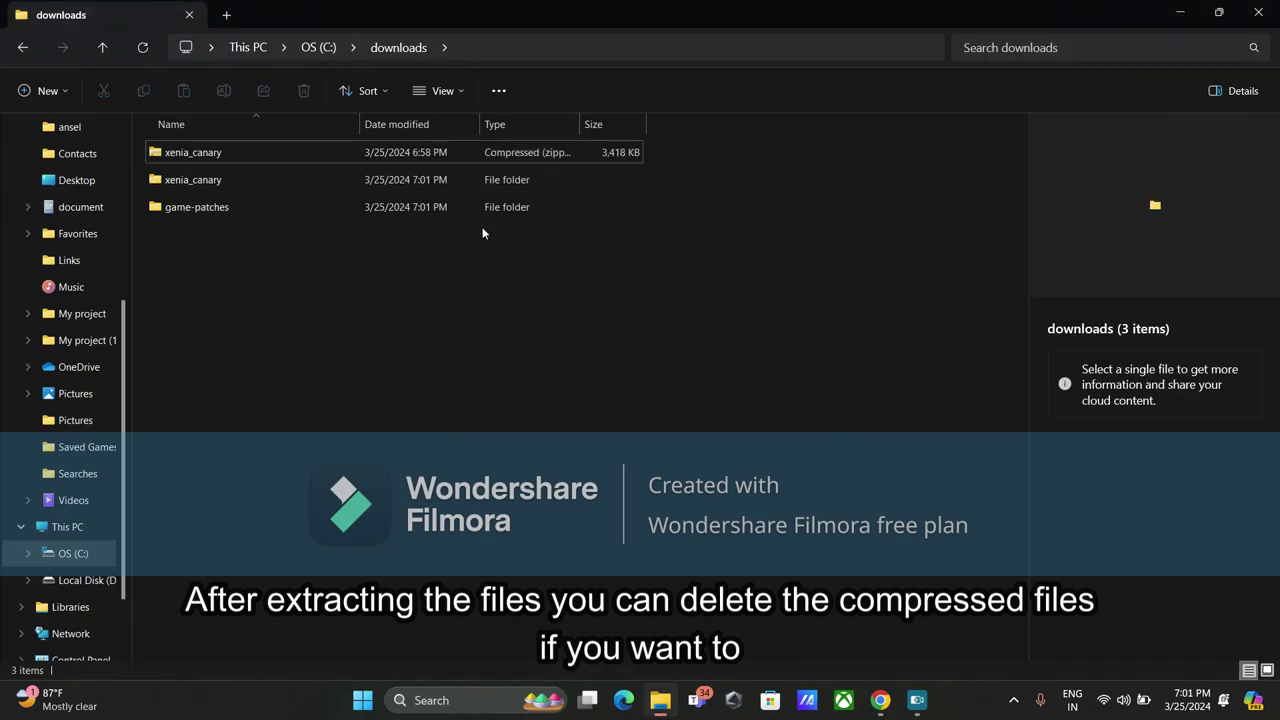
{"action": "left_click", "coordinate": [482, 158]}
{"action": "key", "text": "shift+Delete"}
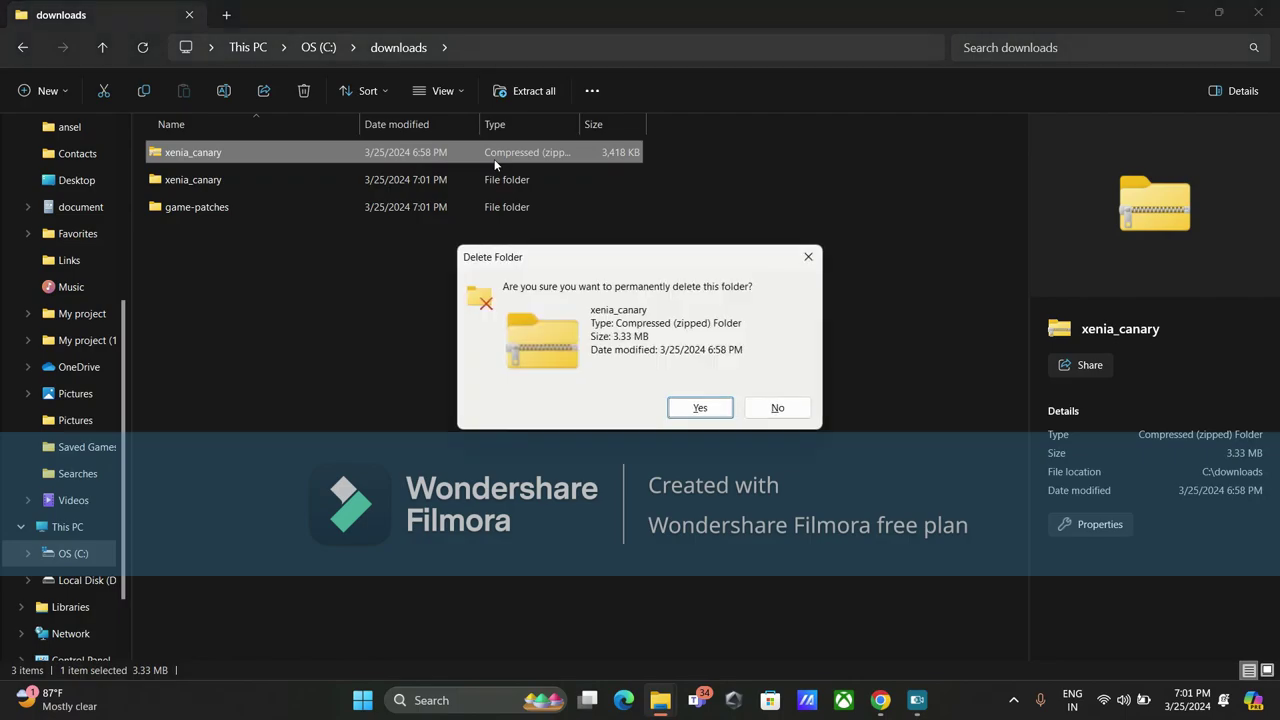
{"action": "key", "text": "Return"}
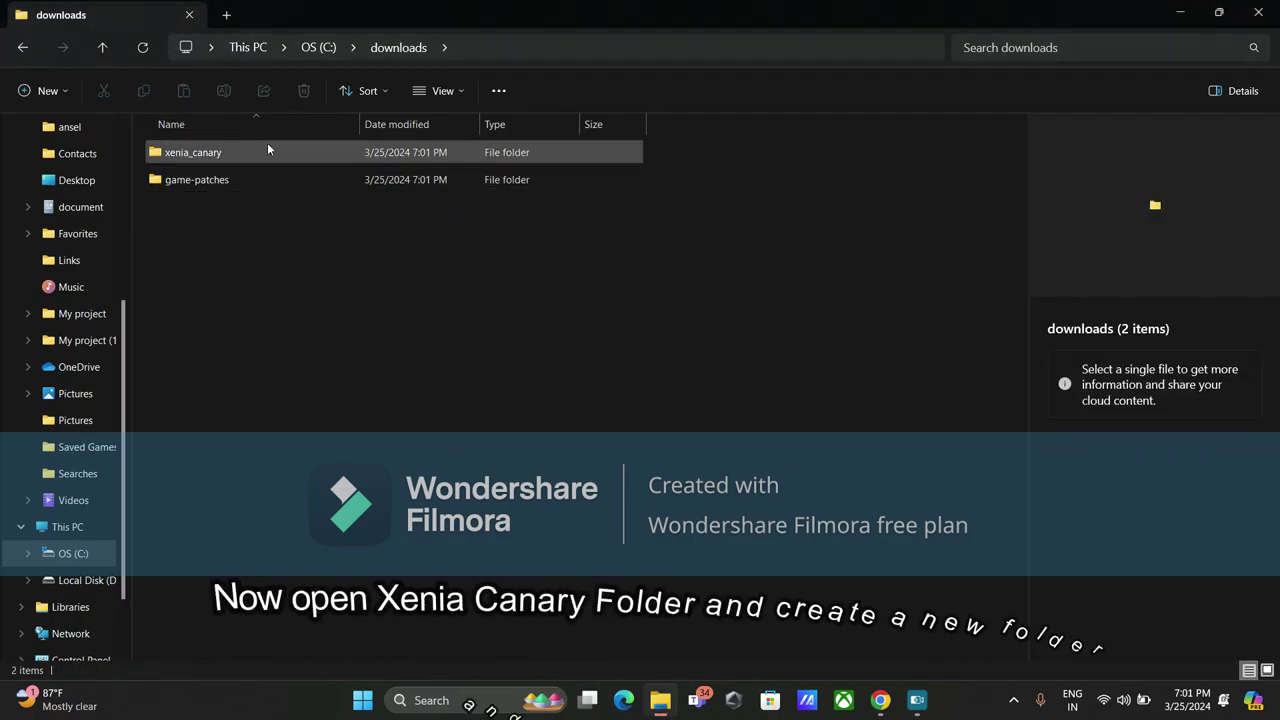
- Inside the xenia_canary folder, create a new folder named portable.txt
{"action": "double_click", "coordinate": [457, 160]}
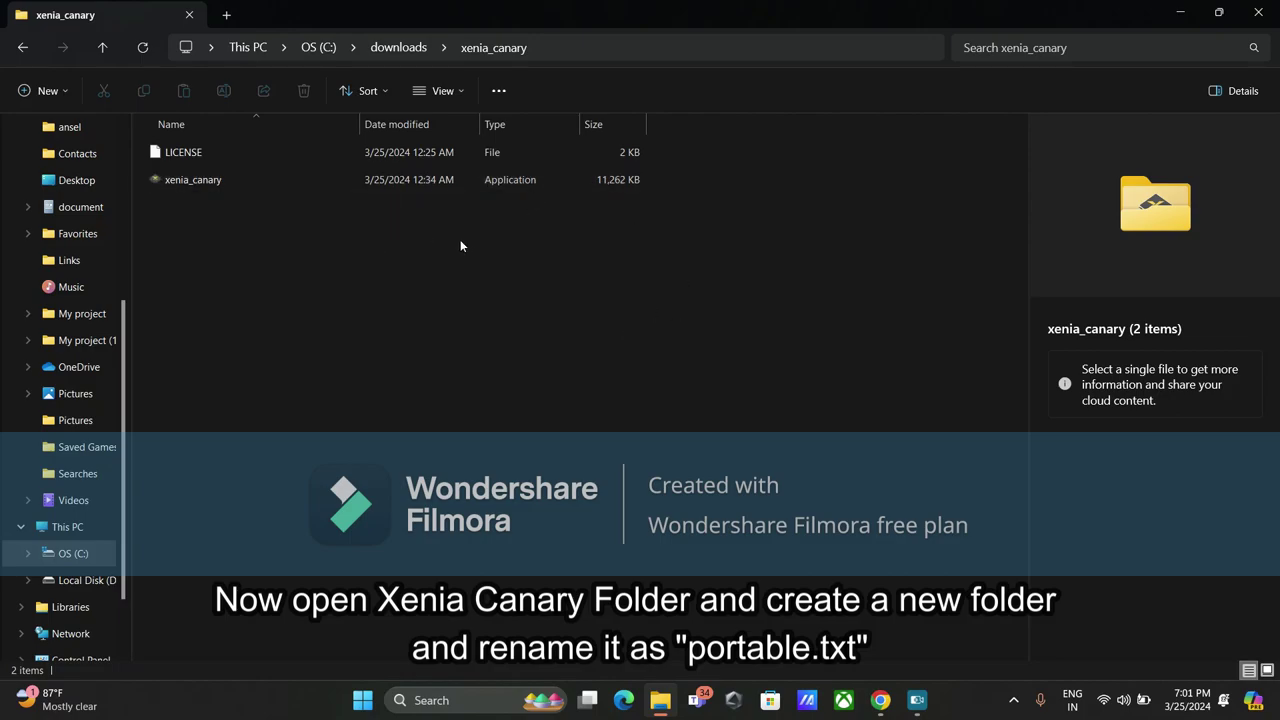
{"action": "right_click", "coordinate": [367, 269]}
{"action": "mouse_move", "coordinate": [426, 400]}
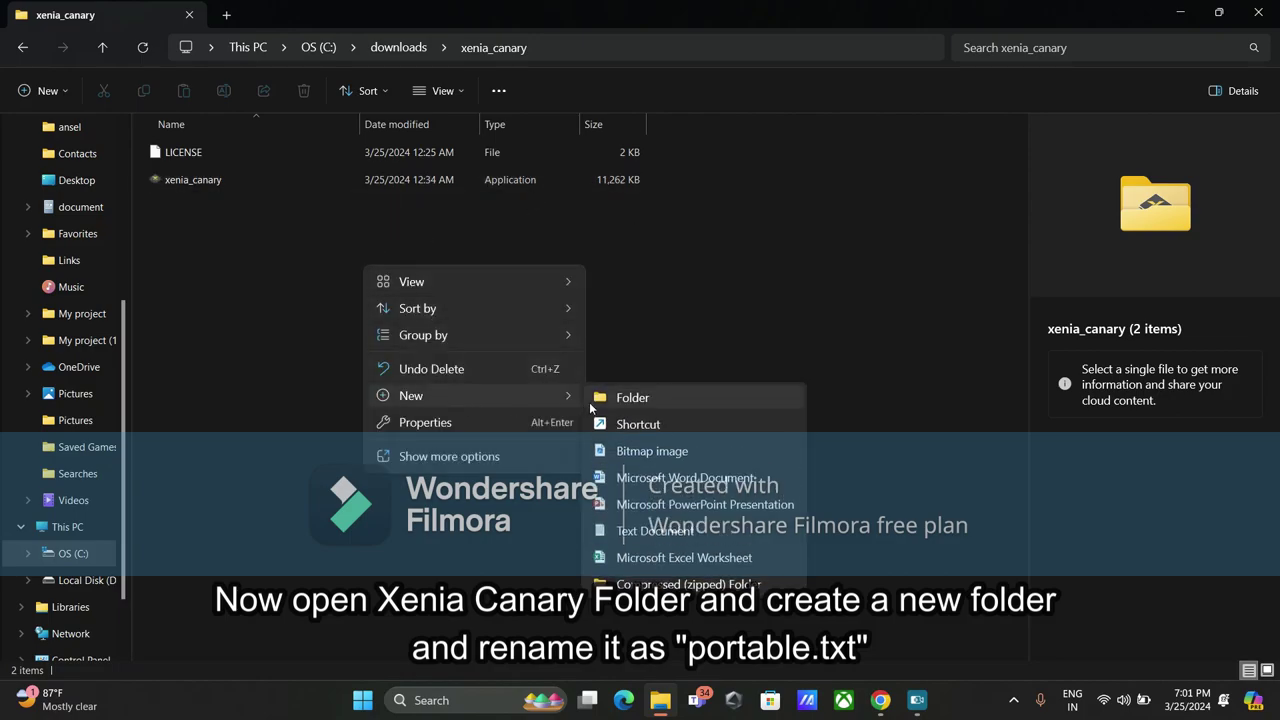
{"action": "left_click", "coordinate": [645, 405]}
{"action": "type", "text": "portable.txt"}
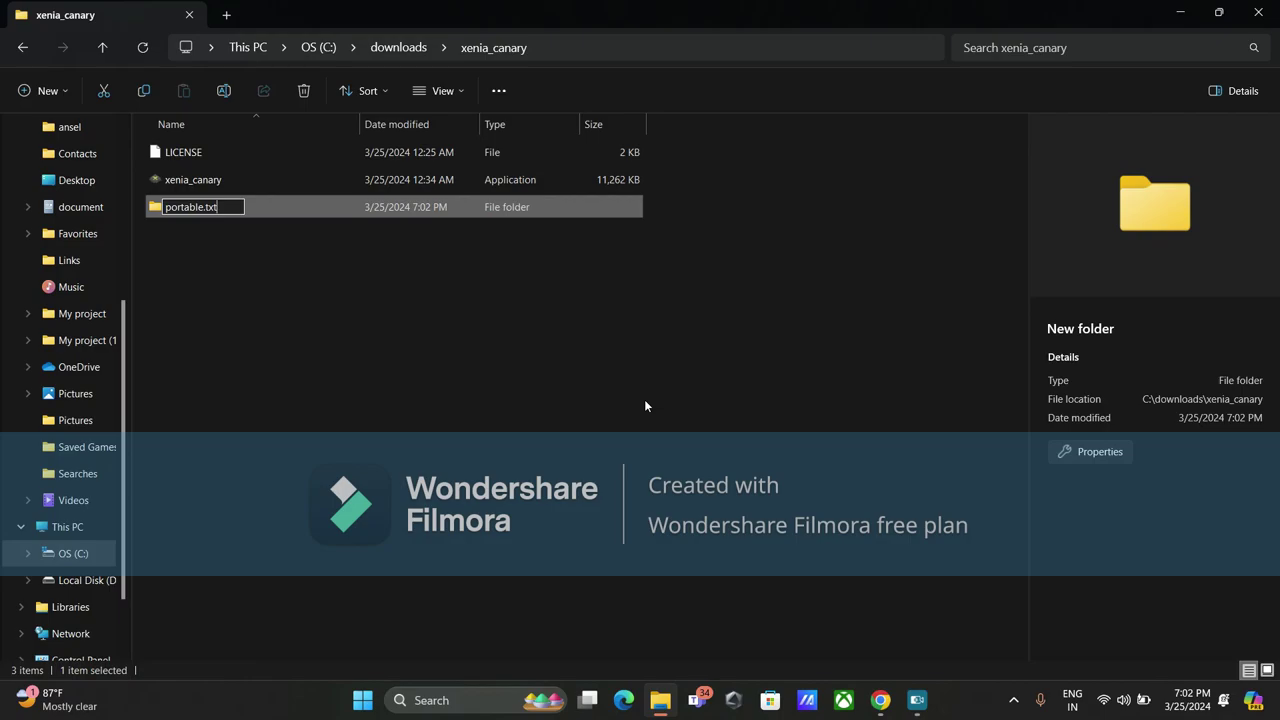
{"action": "key", "text": "Return"}
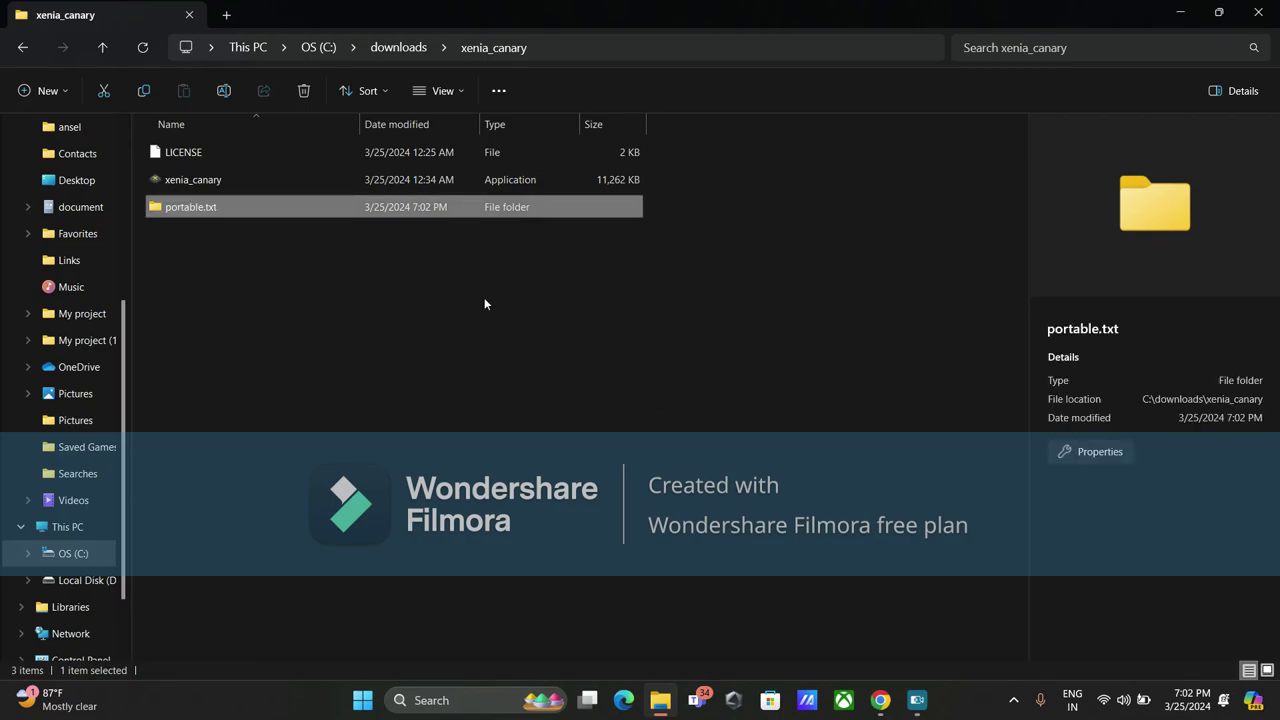
{"action": "left_click", "coordinate": [423, 237]}
- Launch xenia_canary once and close it so it generates xenia-canary.config
{"action": "left_click", "coordinate": [471, 181]}
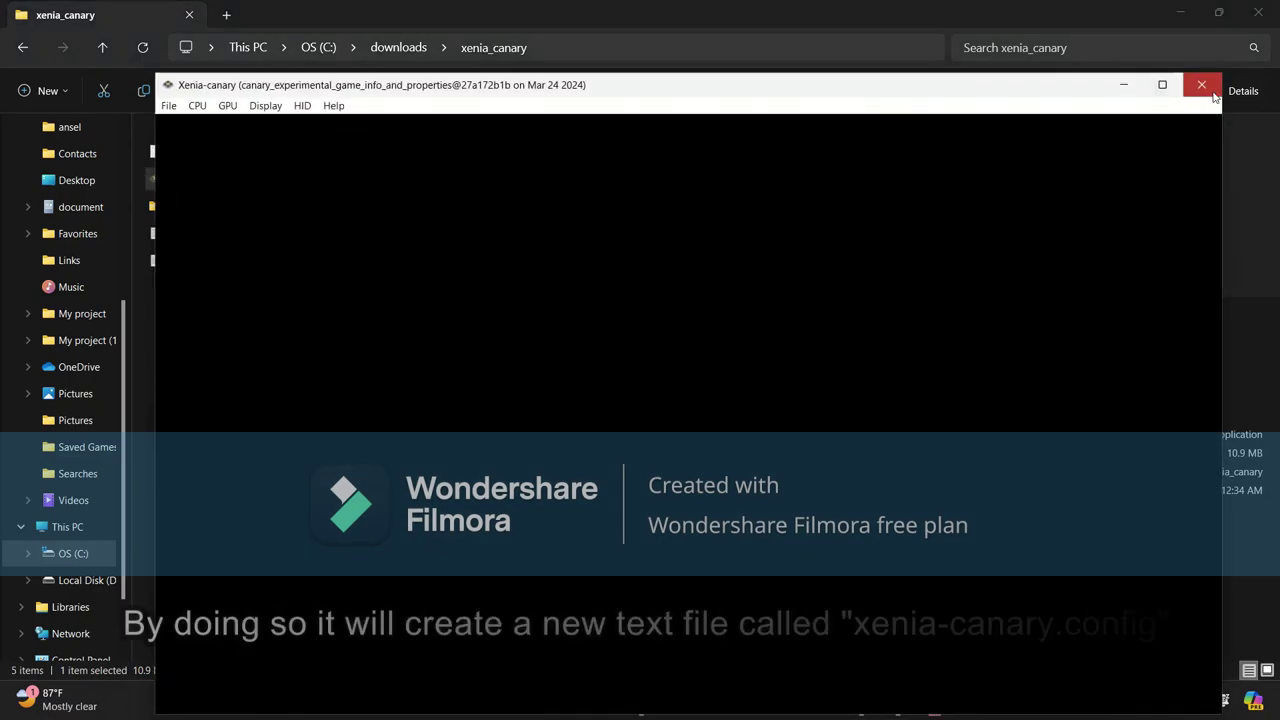
{"action": "left_click", "coordinate": [1213, 95]}
{"action": "left_click", "coordinate": [581, 367]}
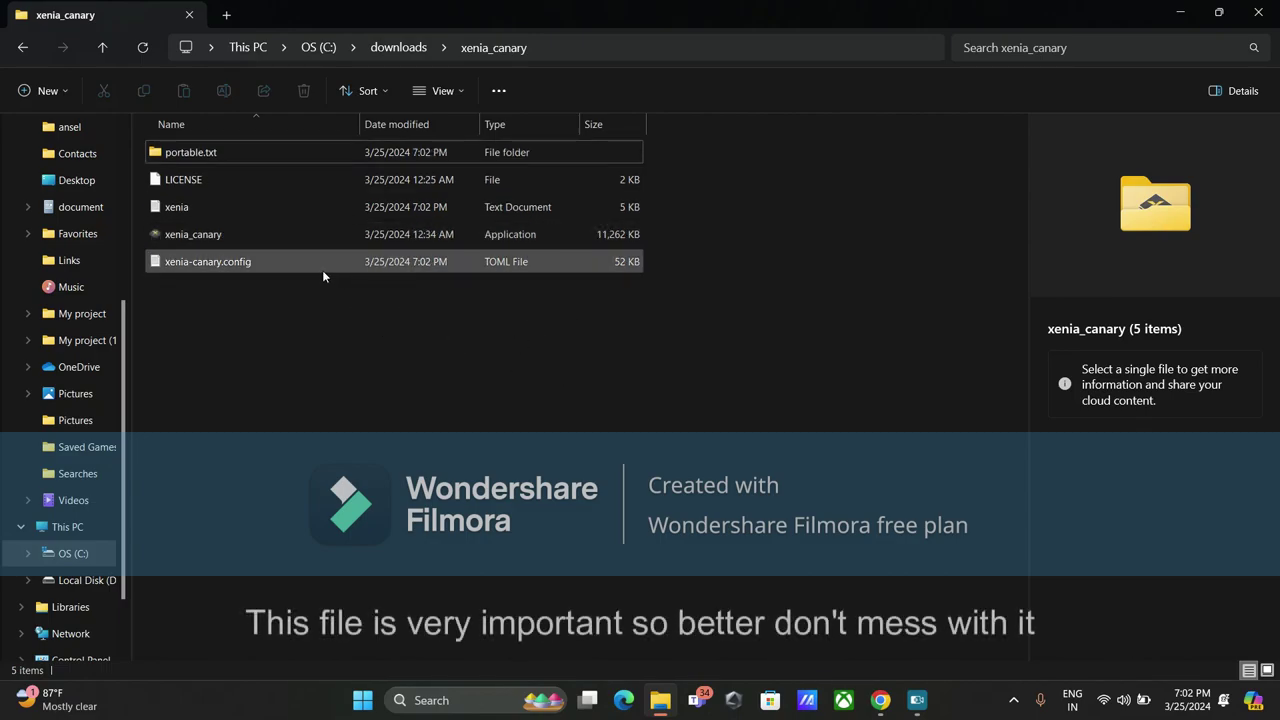
- Open xenia-canary.config in Notepad and scroll through its settings
{"action": "double_click", "coordinate": [322, 270]}
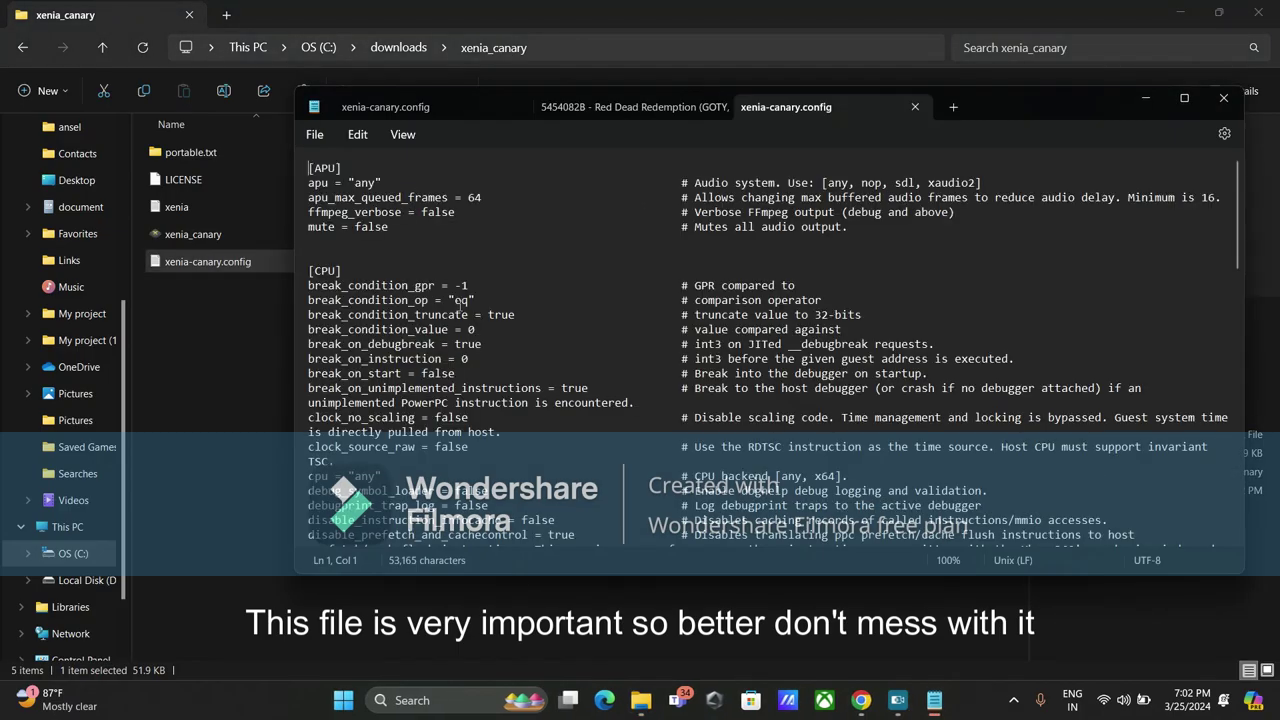
{"action": "scroll", "coordinate": [408, 276], "scroll_direction": "down", "scroll_amount": 10}
{"action": "scroll", "coordinate": [403, 280], "scroll_direction": "down", "scroll_amount": 2}
{"action": "scroll", "coordinate": [470, 285], "scroll_direction": "down", "scroll_amount": 10}
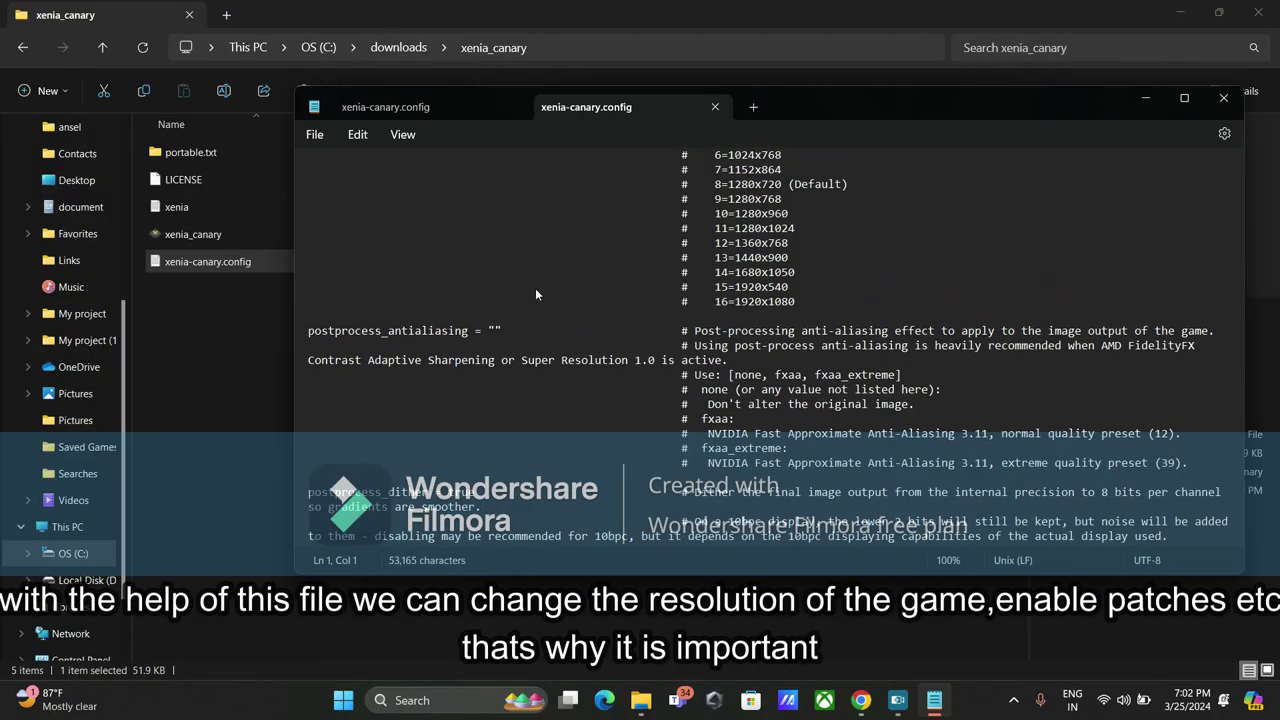
- Search the config for 'vsy' and scroll to draw_resolution_scale_x and draw_resolution_scale_y under [GPU]
{"action": "key", "text": "ctrl+f"}
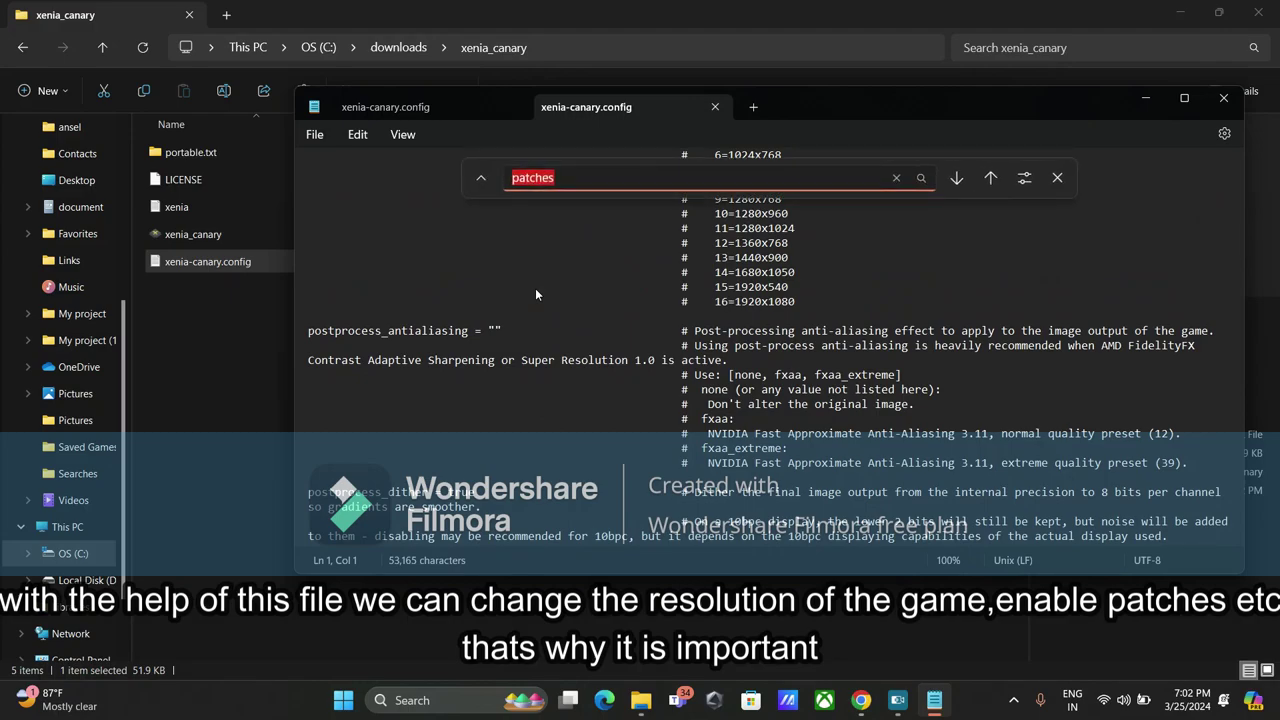
{"action": "type", "text": "vsy"}
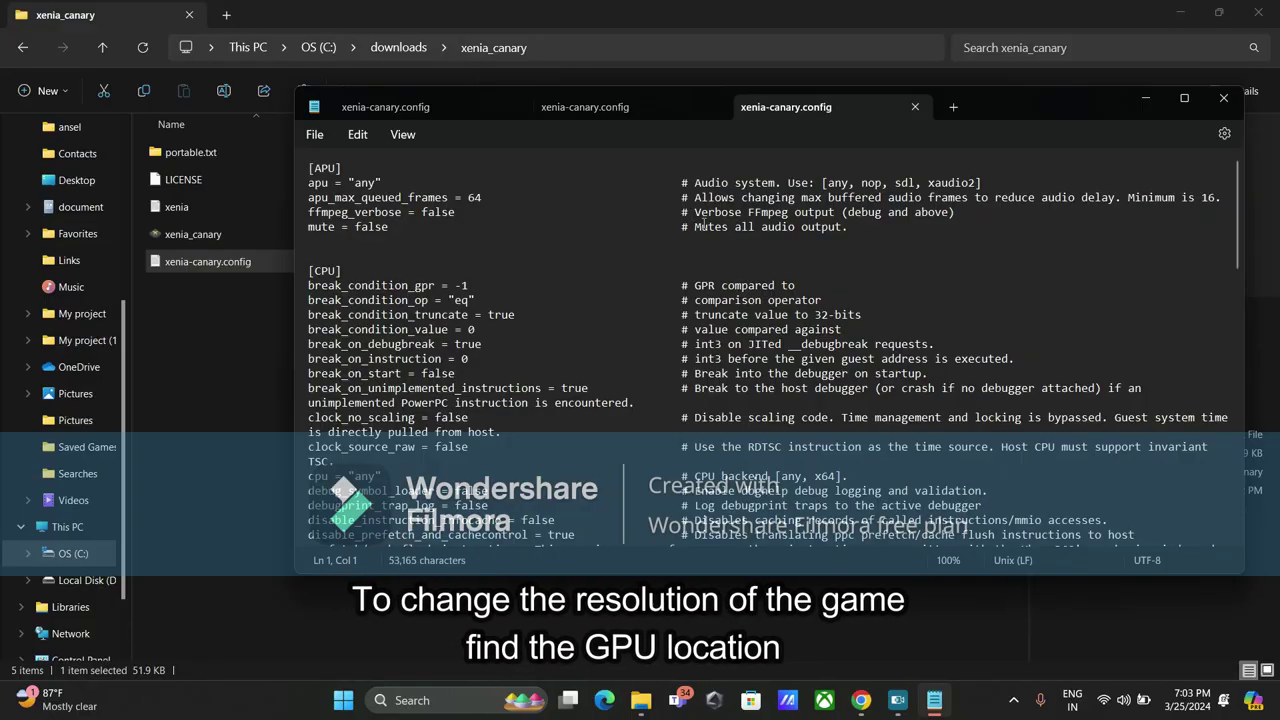
{"action": "scroll", "coordinate": [789, 152], "scroll_direction": "down", "scroll_amount": 3}
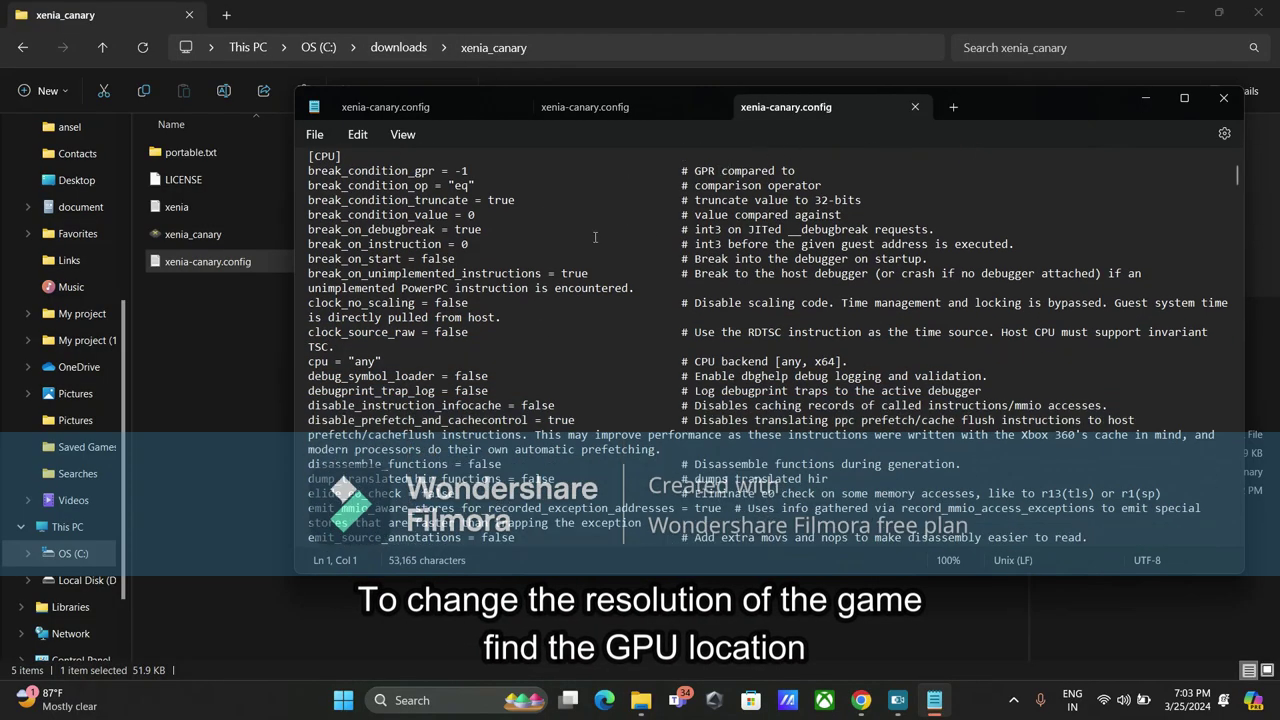
{"action": "scroll", "coordinate": [511, 323], "scroll_direction": "down", "scroll_amount": 20}
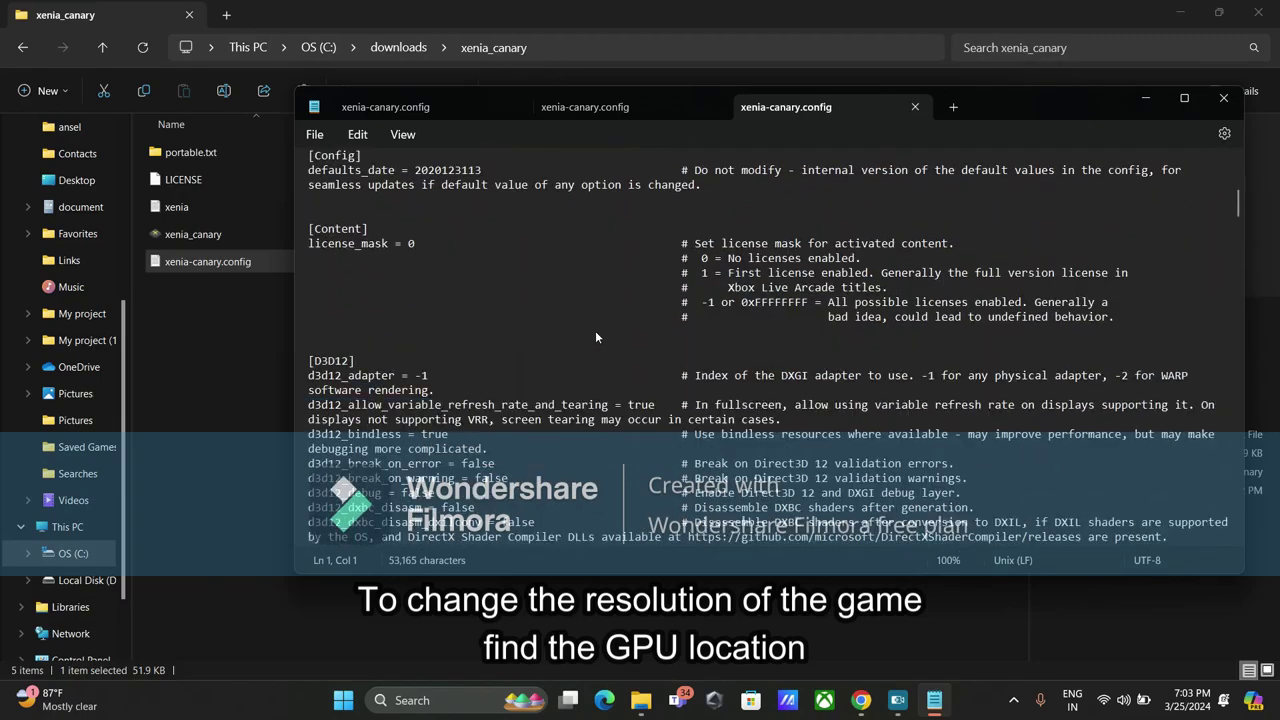
{"action": "scroll", "coordinate": [600, 335], "scroll_direction": "down", "scroll_amount": 20}
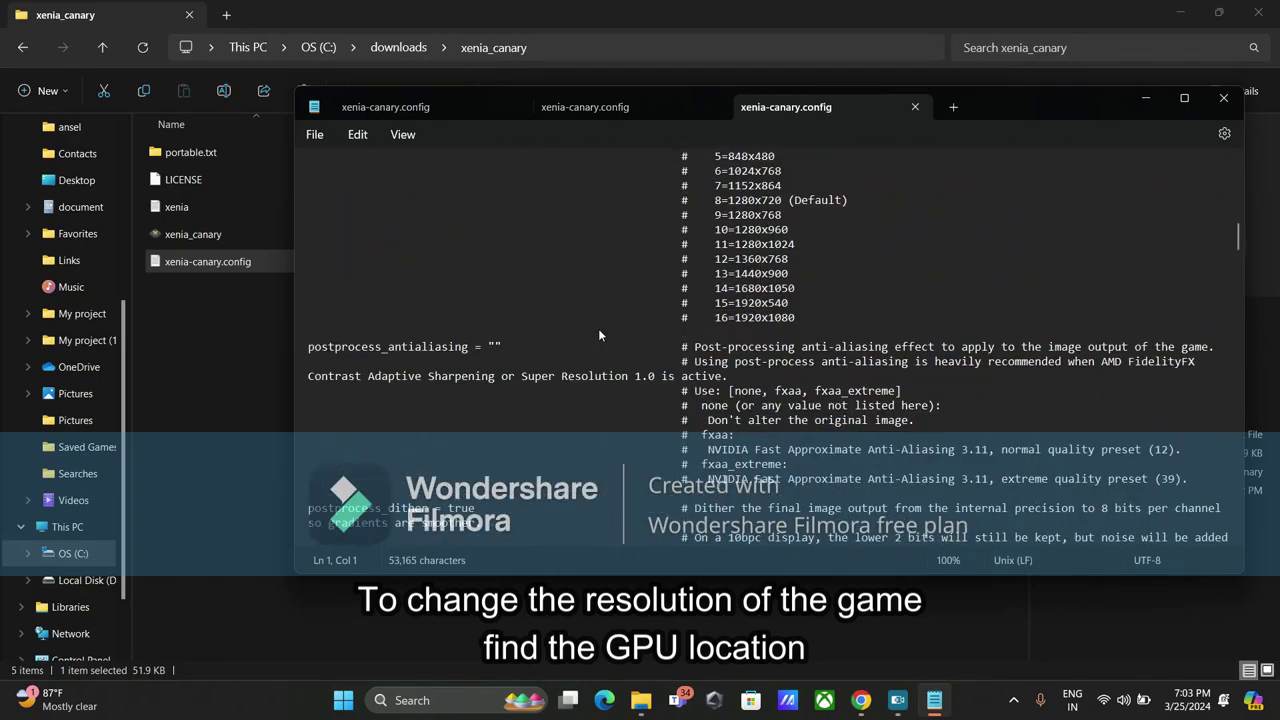
{"action": "scroll", "coordinate": [506, 340], "scroll_direction": "down", "scroll_amount": 3}
{"action": "scroll", "coordinate": [506, 340], "scroll_direction": "up", "scroll_amount": 6}
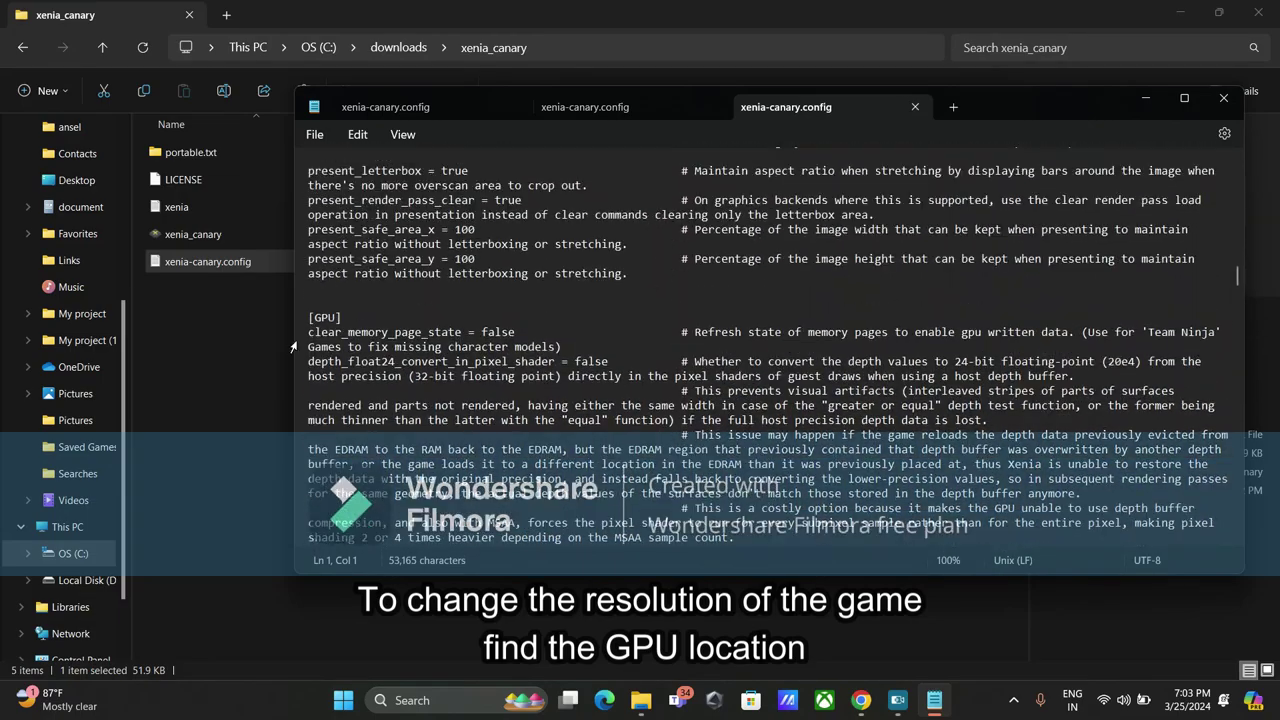
{"action": "scroll", "coordinate": [380, 333], "scroll_direction": "down", "scroll_amount": 15}
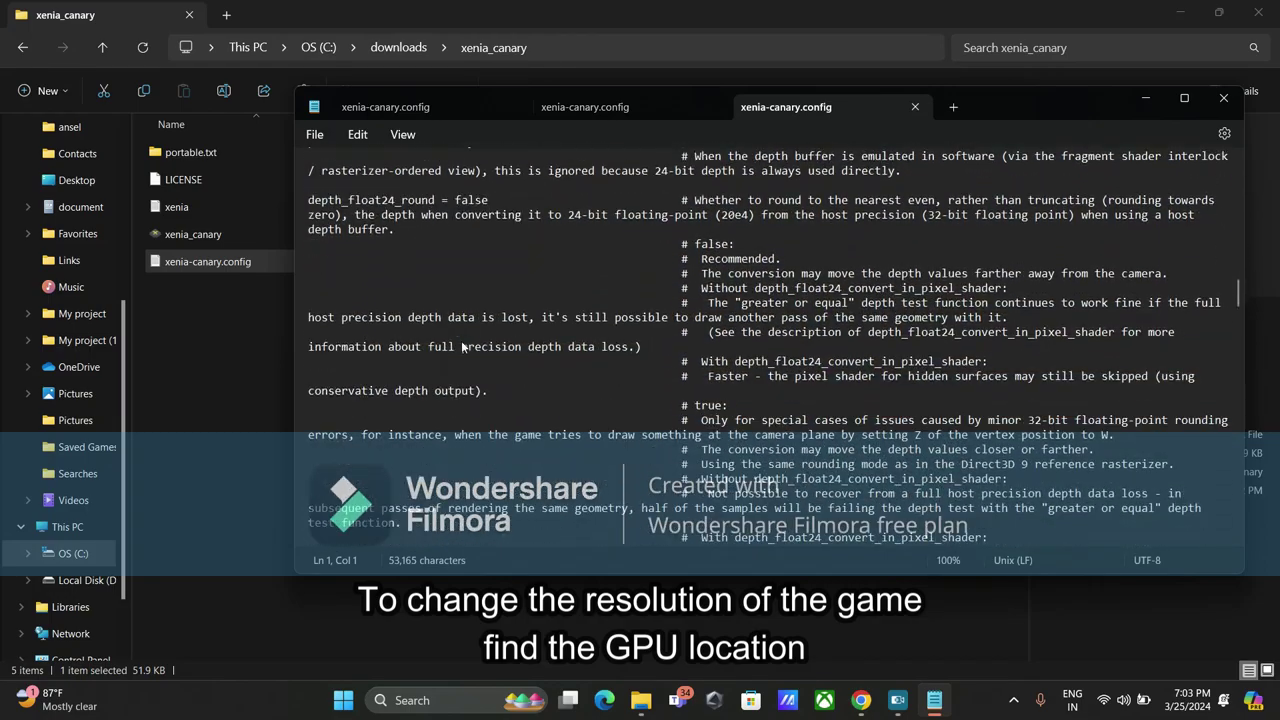
{"action": "scroll", "coordinate": [488, 355], "scroll_direction": "down", "scroll_amount": 1}
{"action": "scroll", "coordinate": [480, 340], "scroll_direction": "up", "scroll_amount": 4}
{"action": "scroll", "coordinate": [460, 310], "scroll_direction": "down", "scroll_amount": 9}
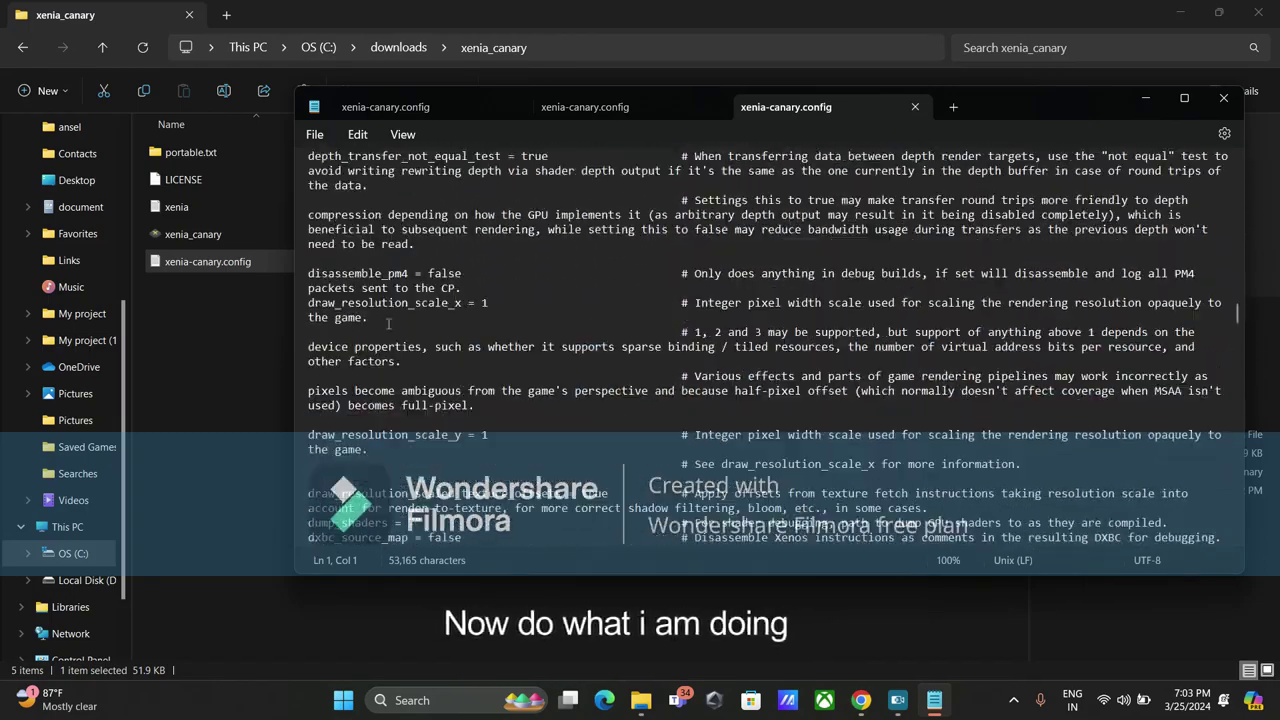
- Change draw_resolution_scale_y from 1 to 2 and draw_resolution_scale_x to 3
{"action": "left_click", "coordinate": [492, 302]}
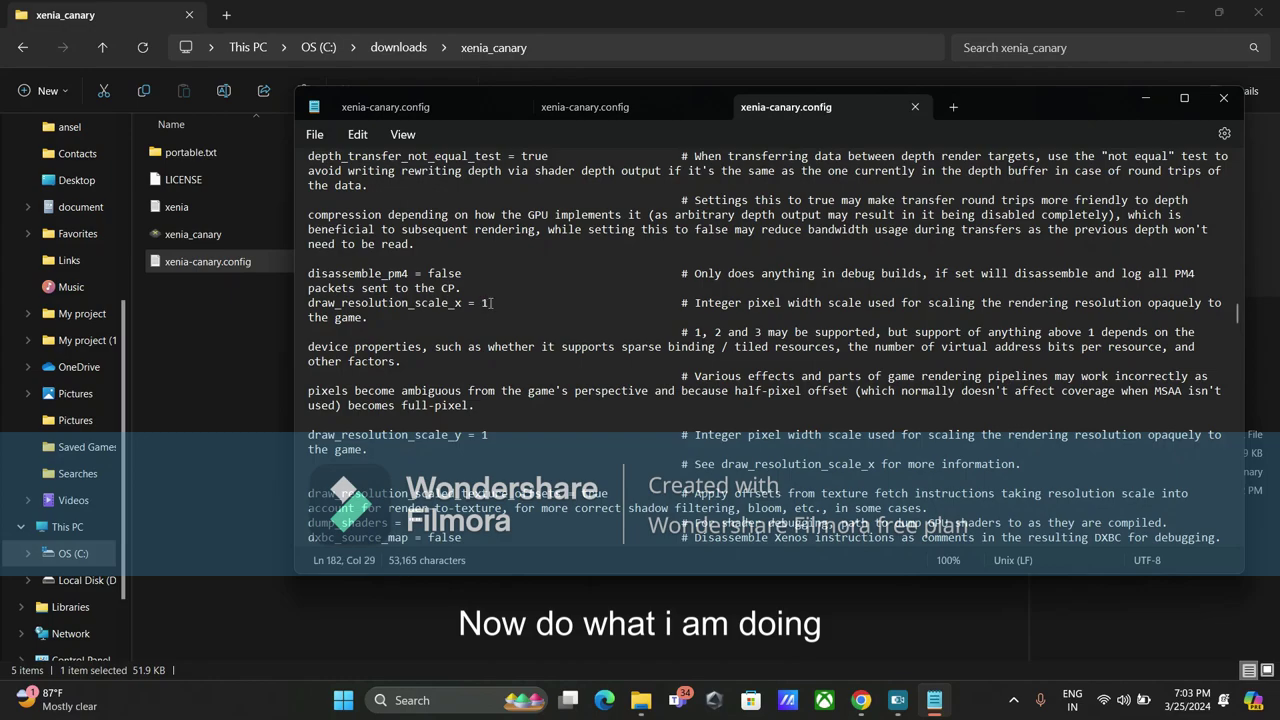
{"action": "key", "text": "Left"}
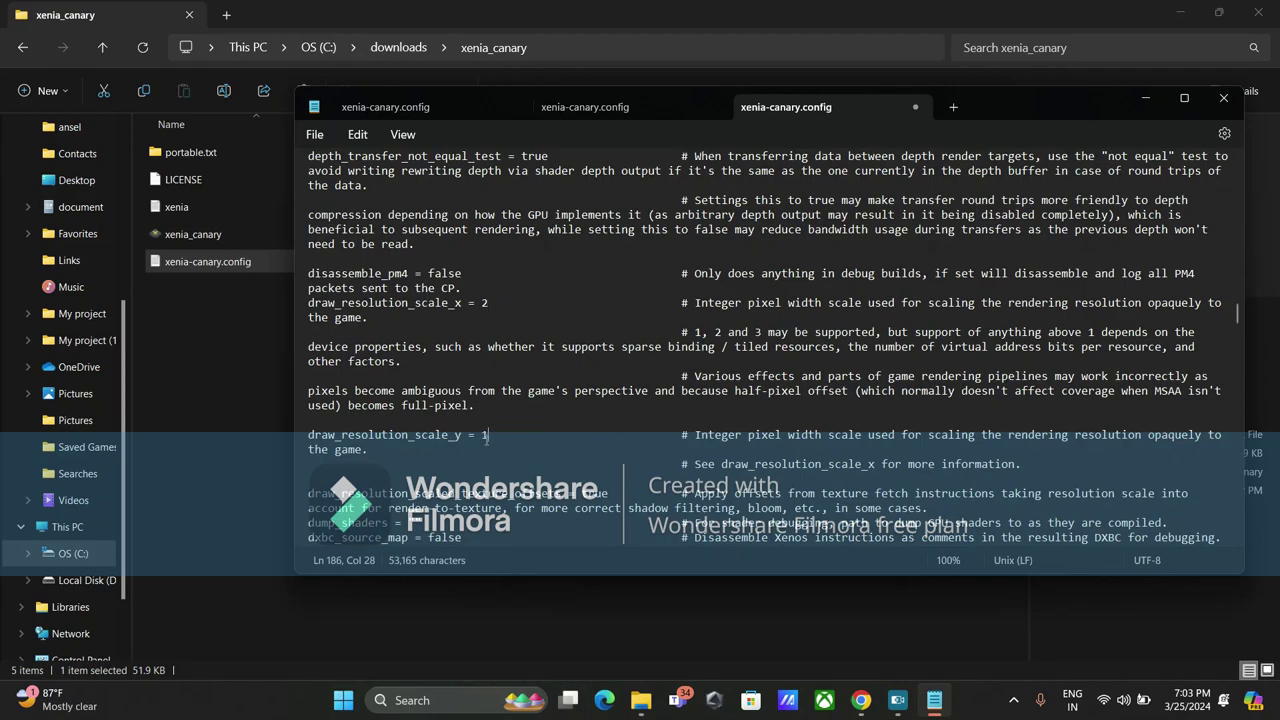
{"action": "key", "text": "BackSpace"}
{"action": "type", "text": "2"}
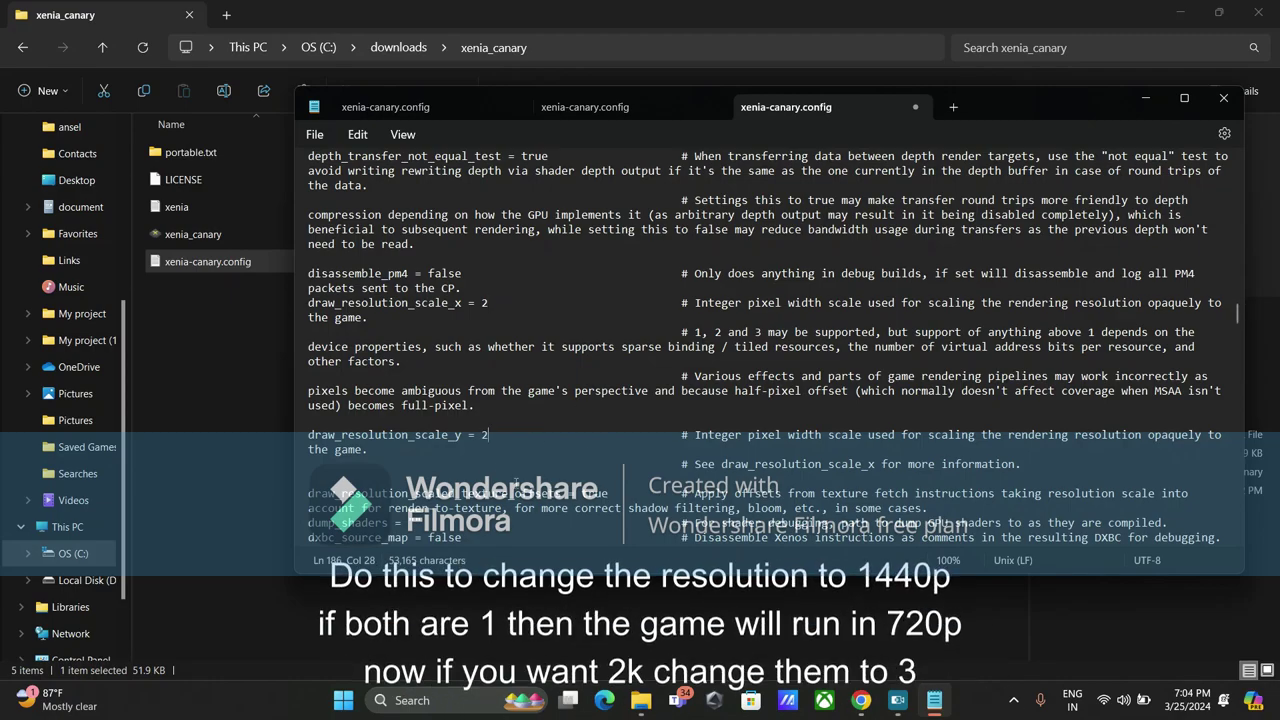
{"action": "left_click", "coordinate": [490, 304]}
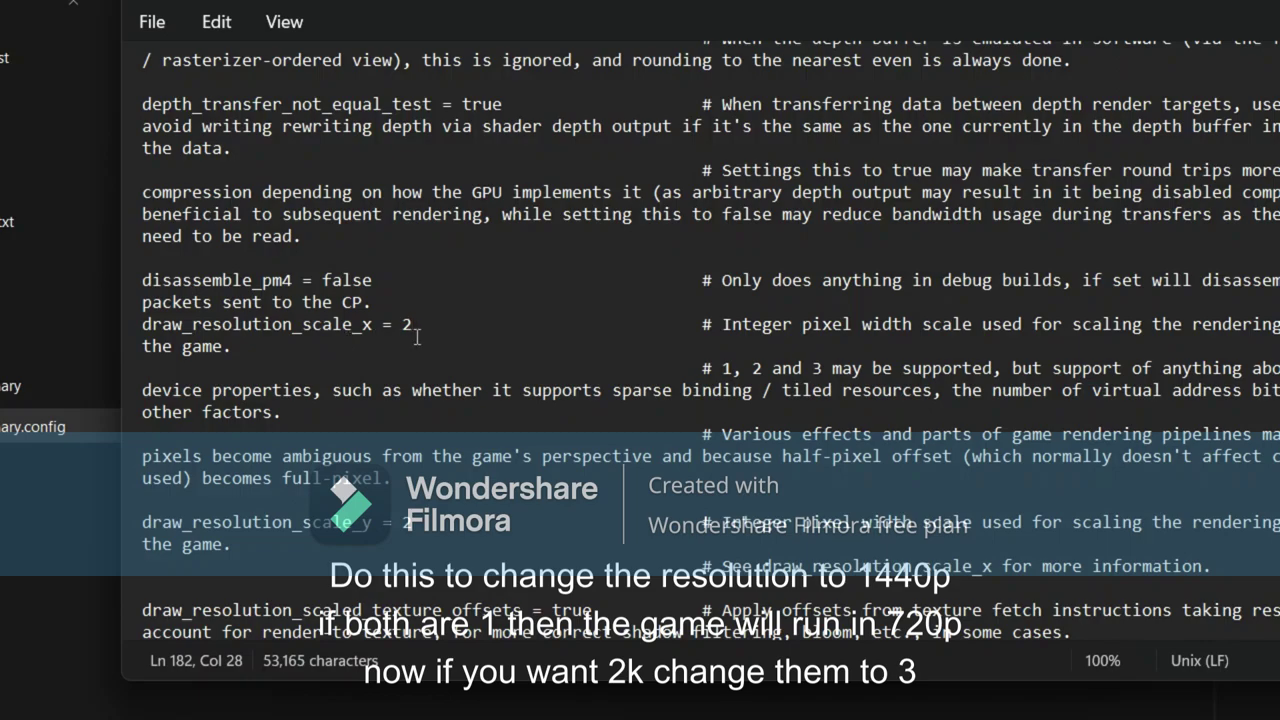
{"action": "key", "text": "BackSpace"}
{"action": "type", "text": "3"}
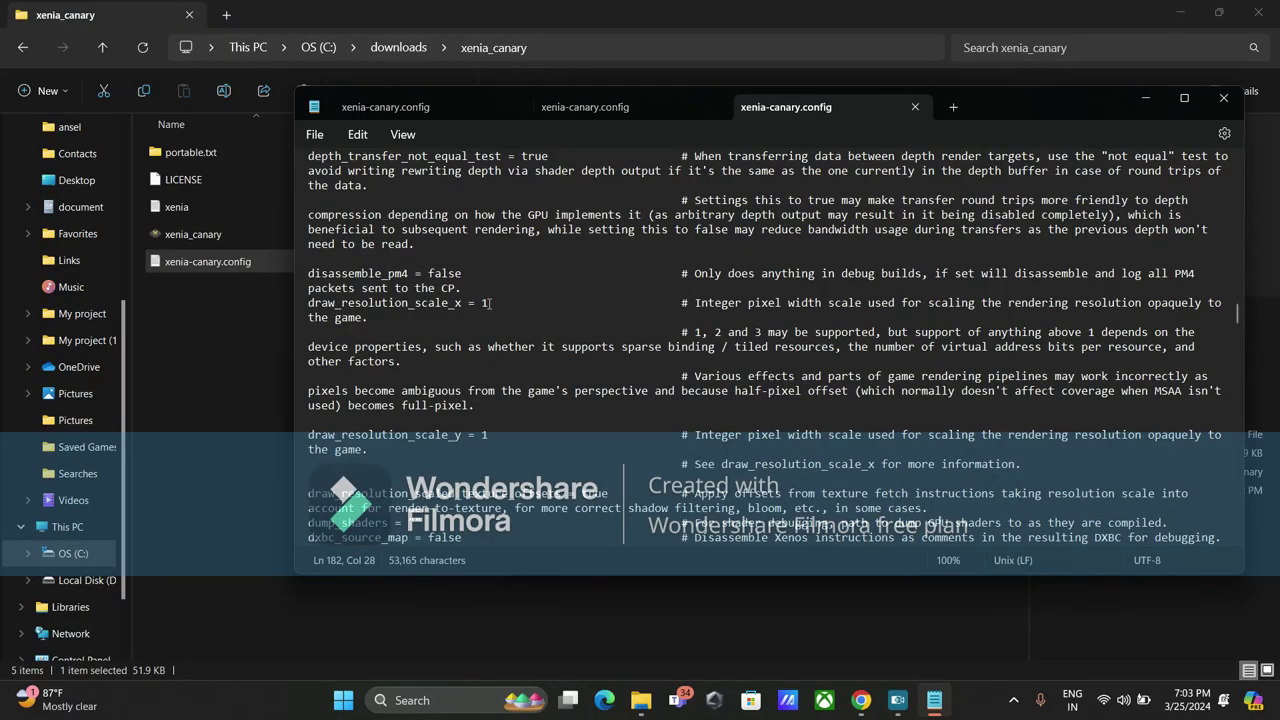
- Set draw_resolution_scale_x to 2 and delete the 2 from draw_resolution_scale_y
{"action": "key", "text": "BackSpace"}
{"action": "type", "text": "2"}
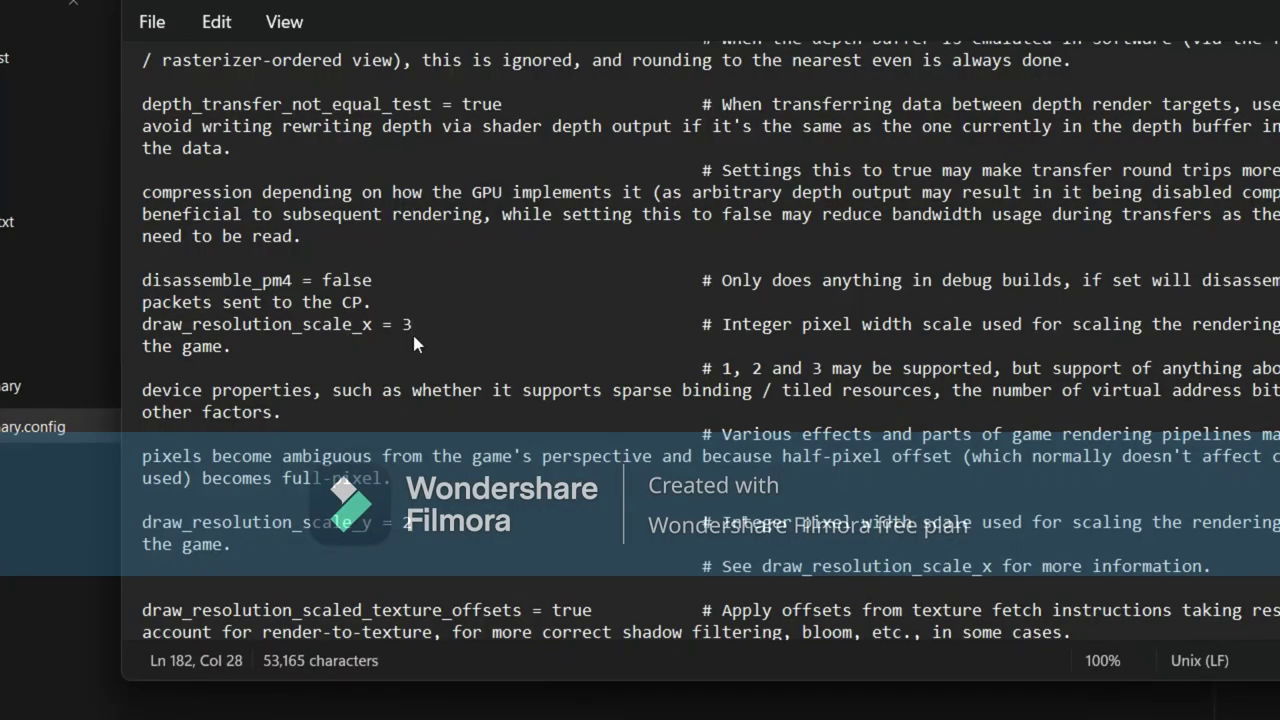
{"action": "key", "text": "Down"}
{"action": "key", "text": "Down"}
{"action": "key", "text": "Down"}
{"action": "key", "text": "BackSpace"}
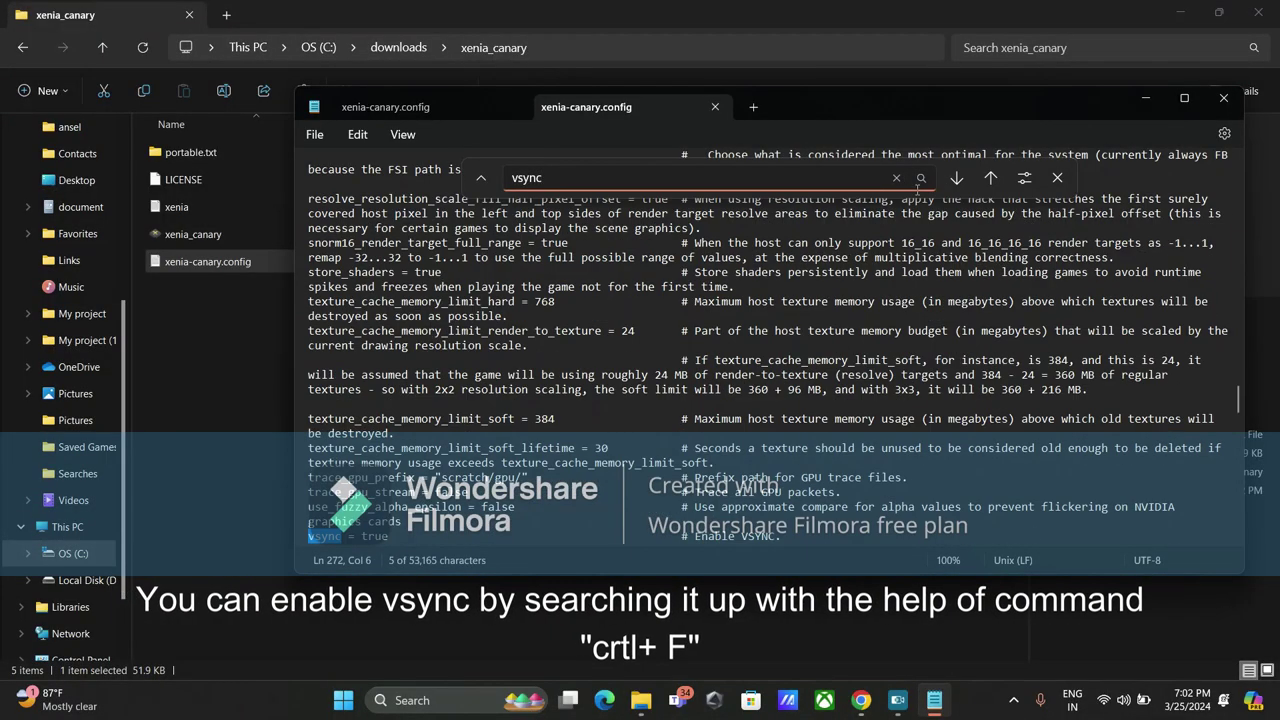
- Check that the vsync line reads true and clear the vsync search text
{"action": "scroll", "coordinate": [768, 345], "scroll_direction": "down", "scroll_amount": 1}
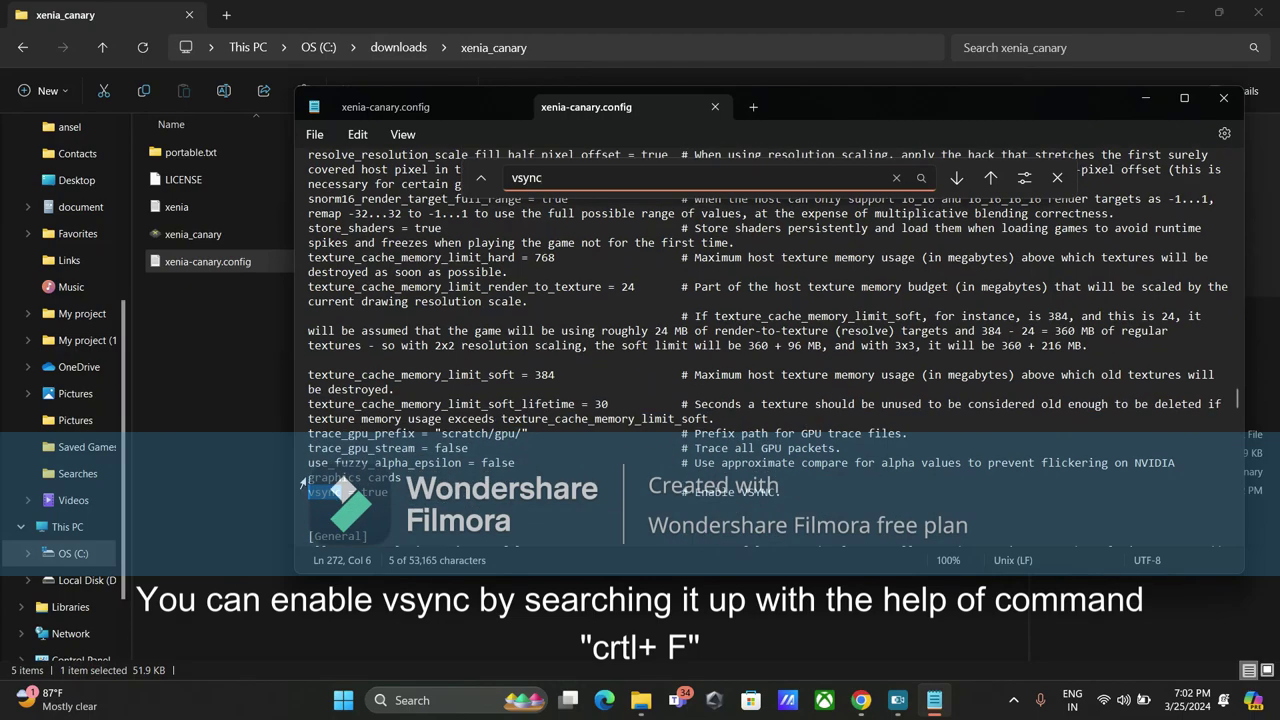
{"action": "left_click", "coordinate": [896, 177]}
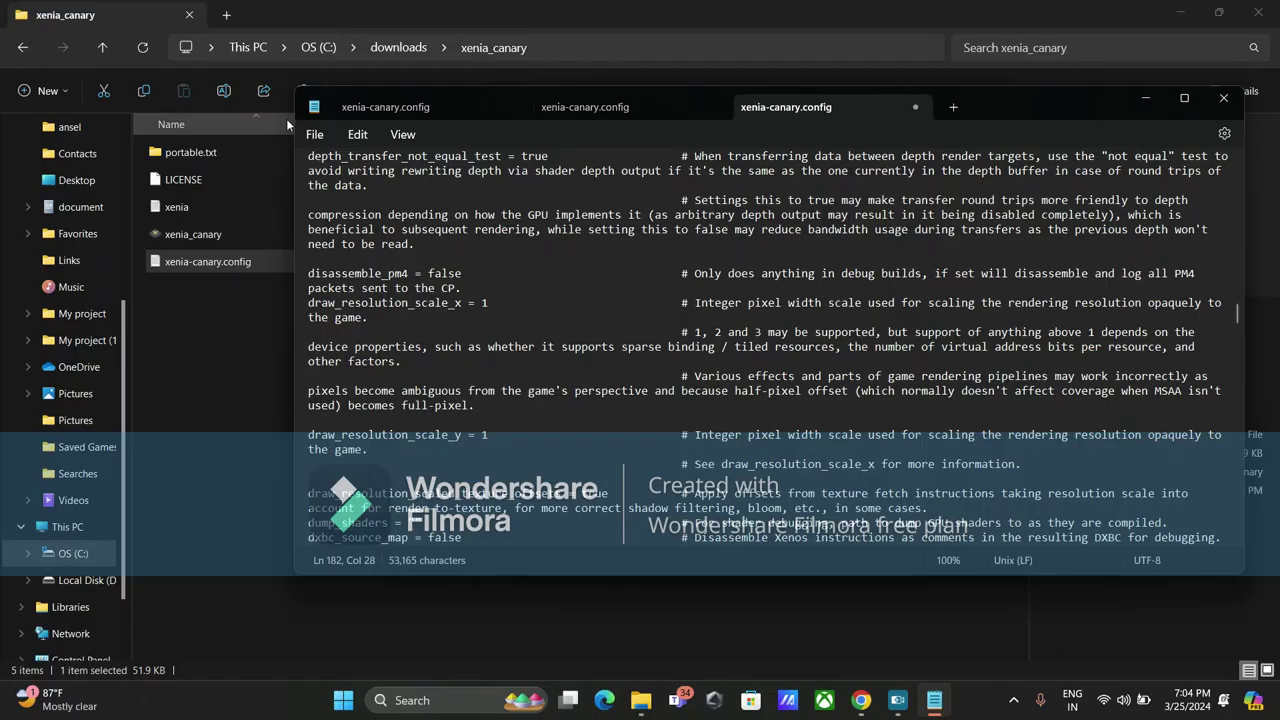
- Save the edited xenia-canary.config
{"action": "left_click", "coordinate": [314, 134]}
{"action": "left_click", "coordinate": [364, 248]}
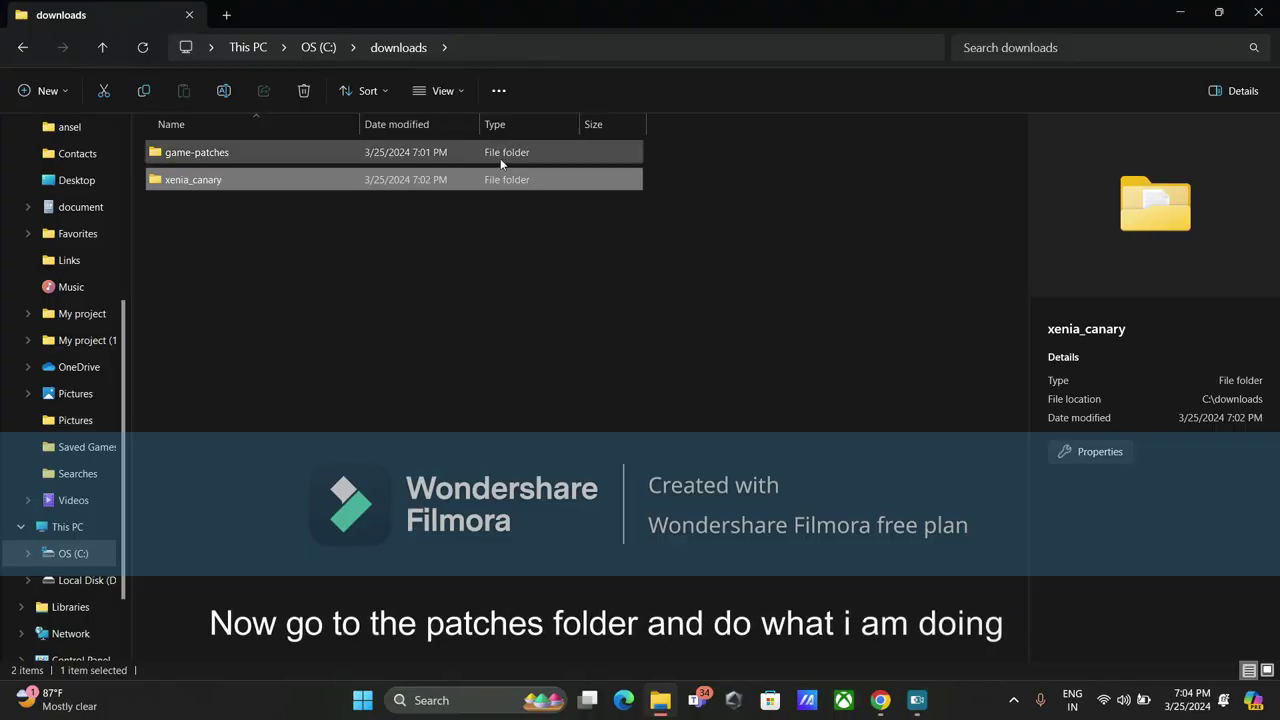
- Copy the patches folder from game-patches and paste it into downloads > xenia_canary
{"action": "left_click", "coordinate": [500, 158]}
{"action": "double_click", "coordinate": [472, 160]}
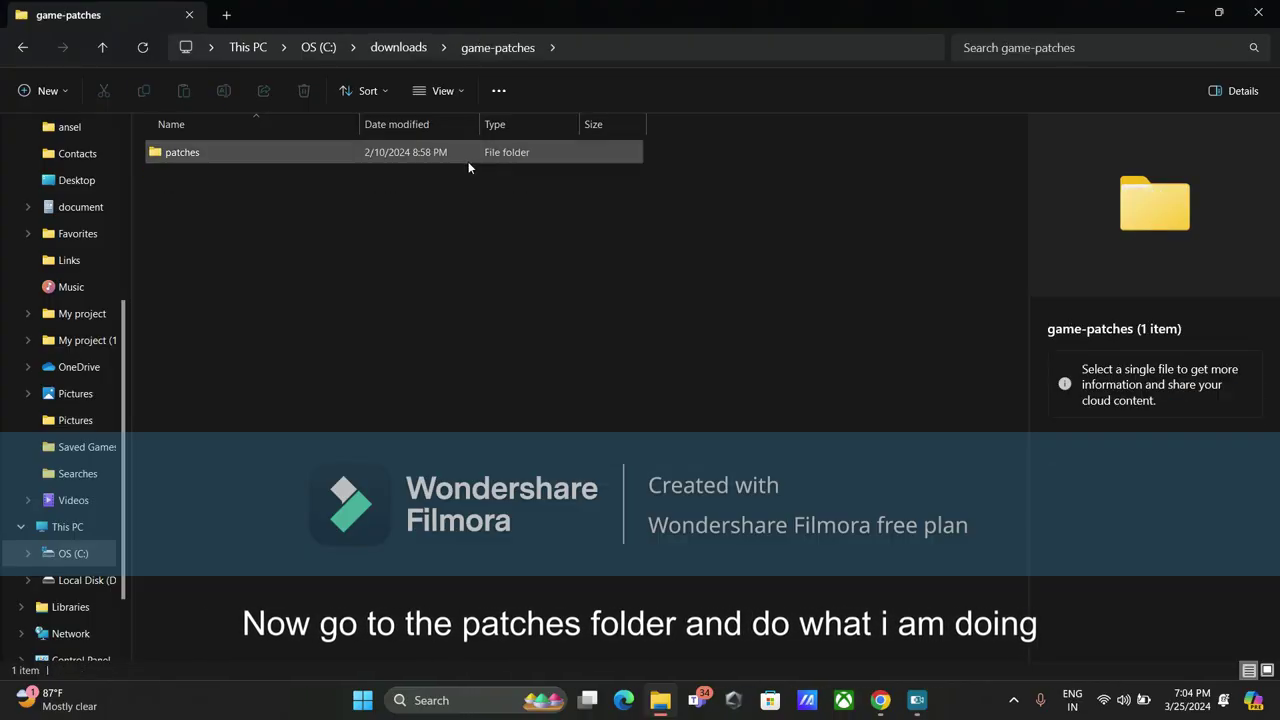
{"action": "left_click", "coordinate": [428, 152]}
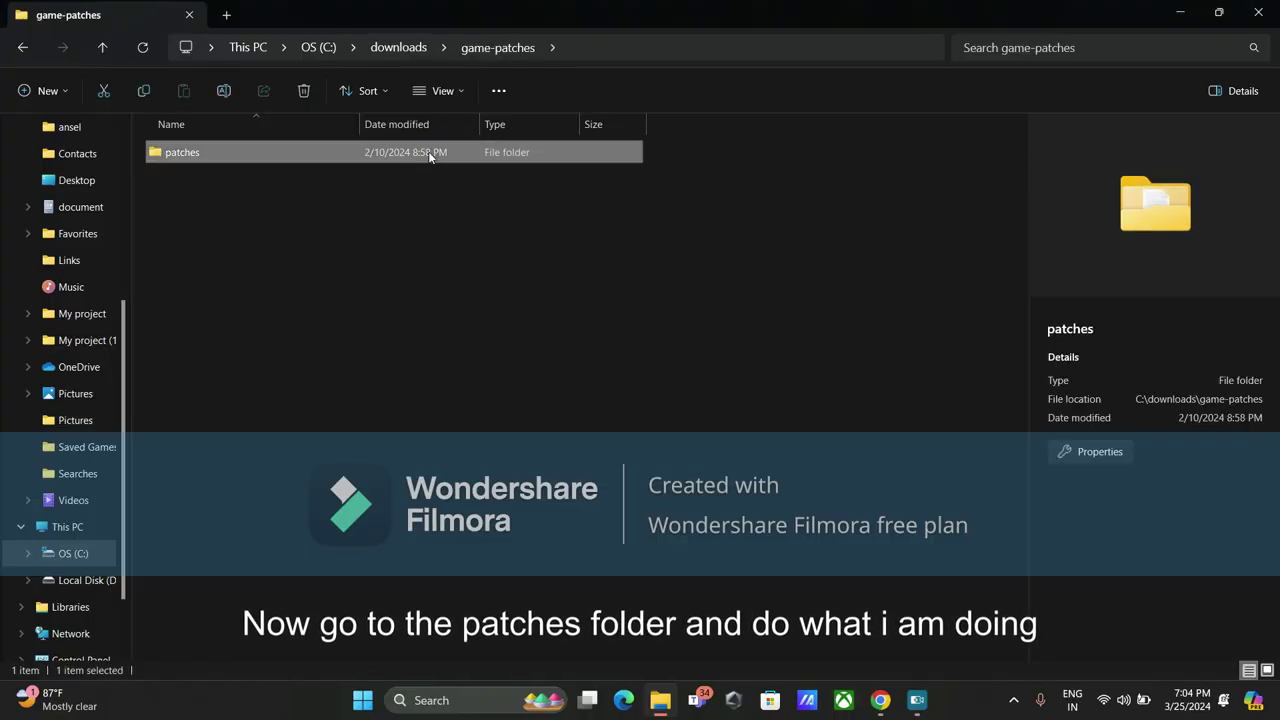
{"action": "left_click", "coordinate": [152, 93]}
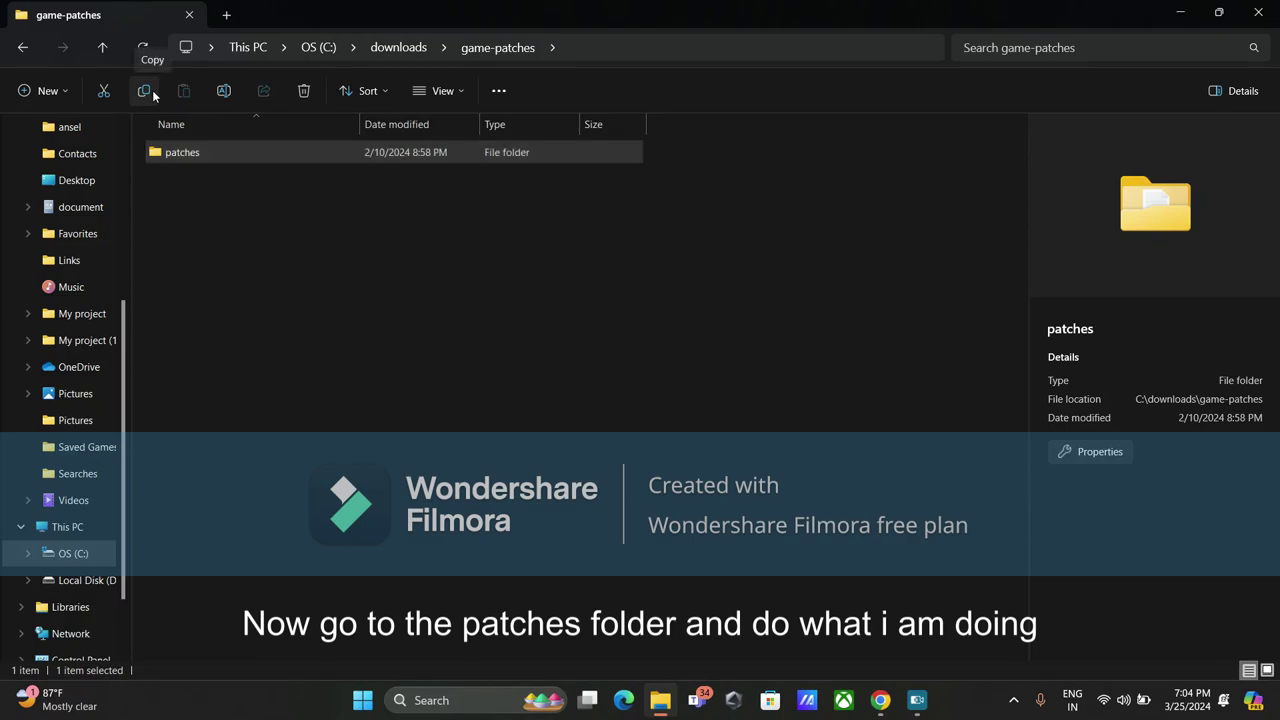
{"action": "left_click", "coordinate": [404, 51]}
{"action": "double_click", "coordinate": [428, 179]}
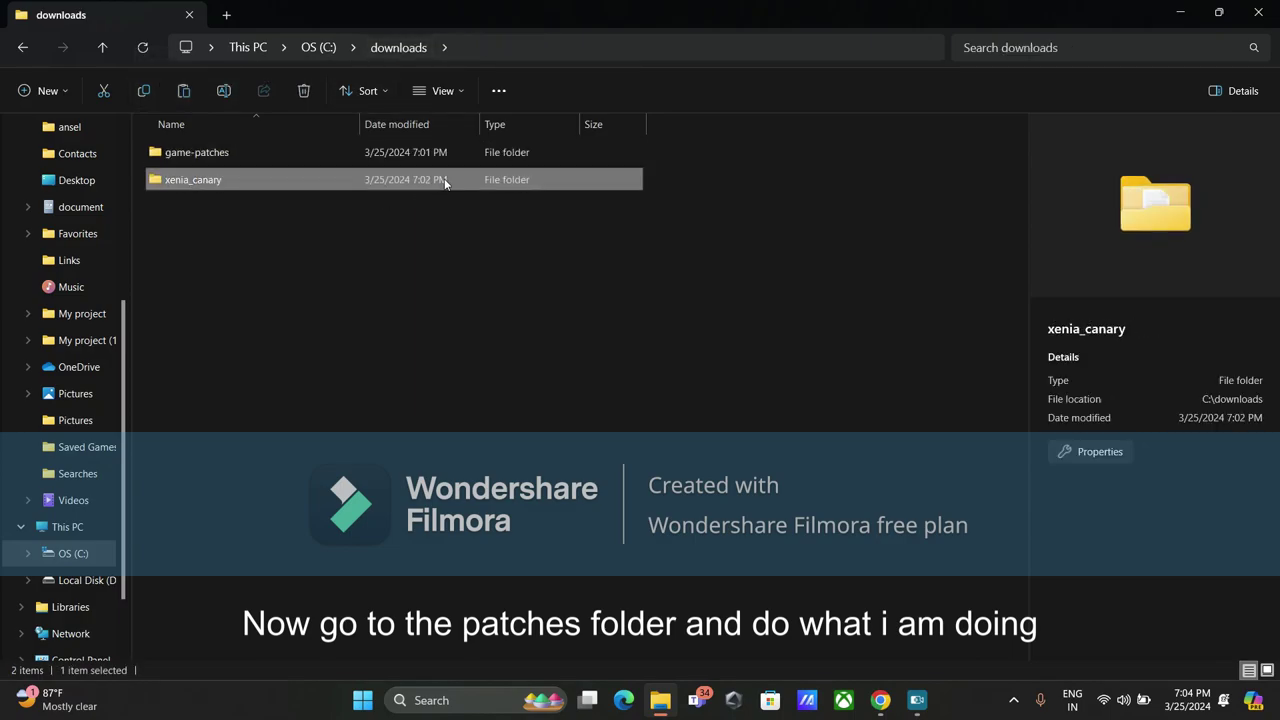
{"action": "right_click", "coordinate": [422, 331]}
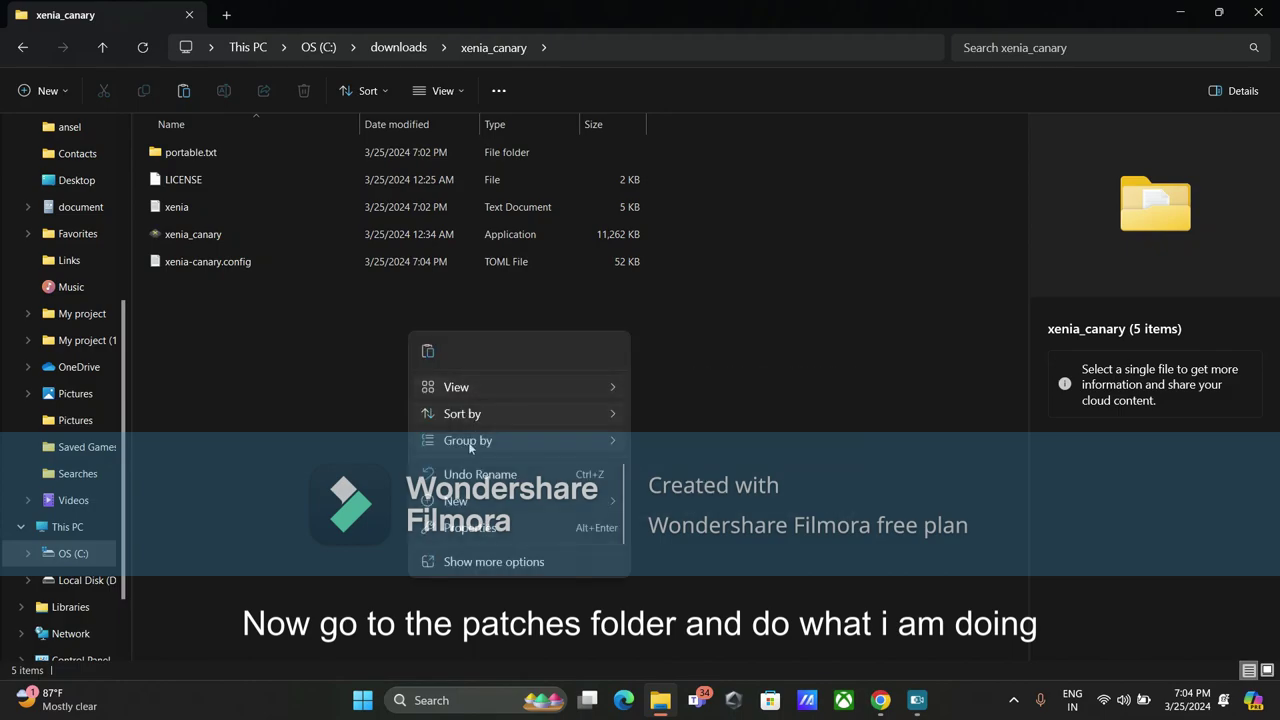
{"action": "left_click", "coordinate": [423, 348]}
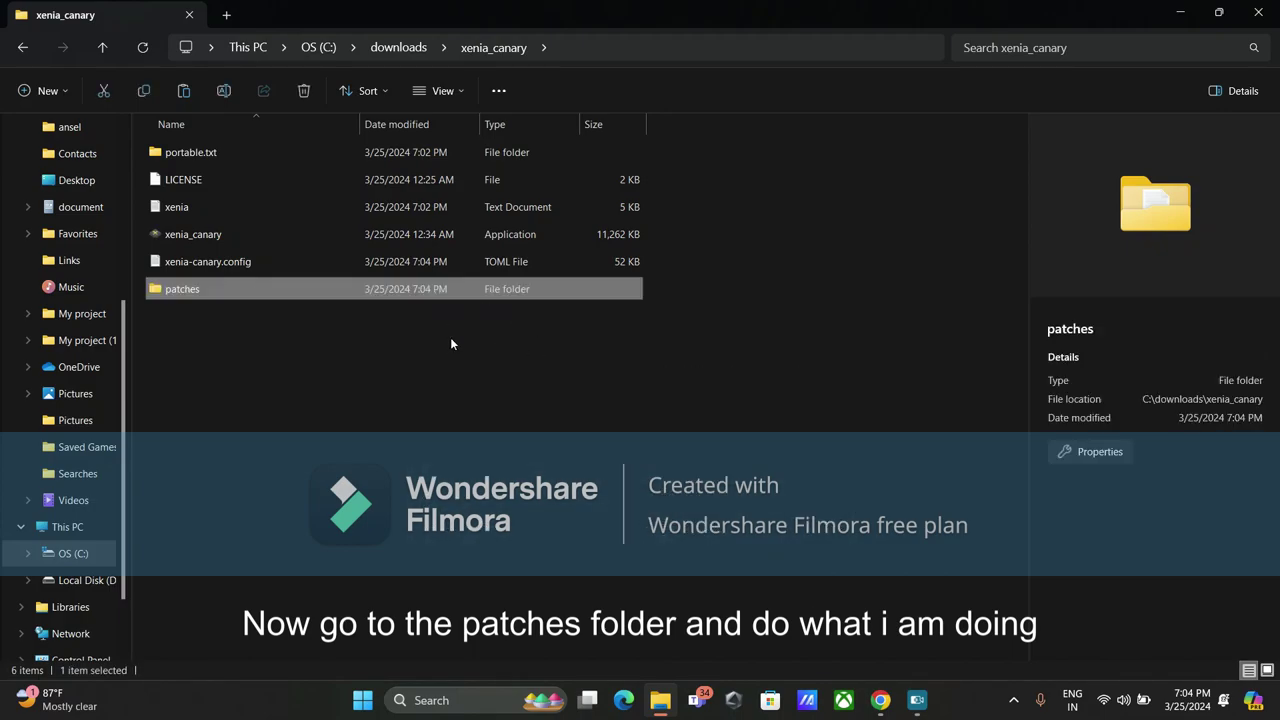
- Open xenia_canary's patches folder and locate the Red Dead Redemption (GOTY, Disc 1) patch via a 'goty' search
{"action": "double_click", "coordinate": [606, 289]}
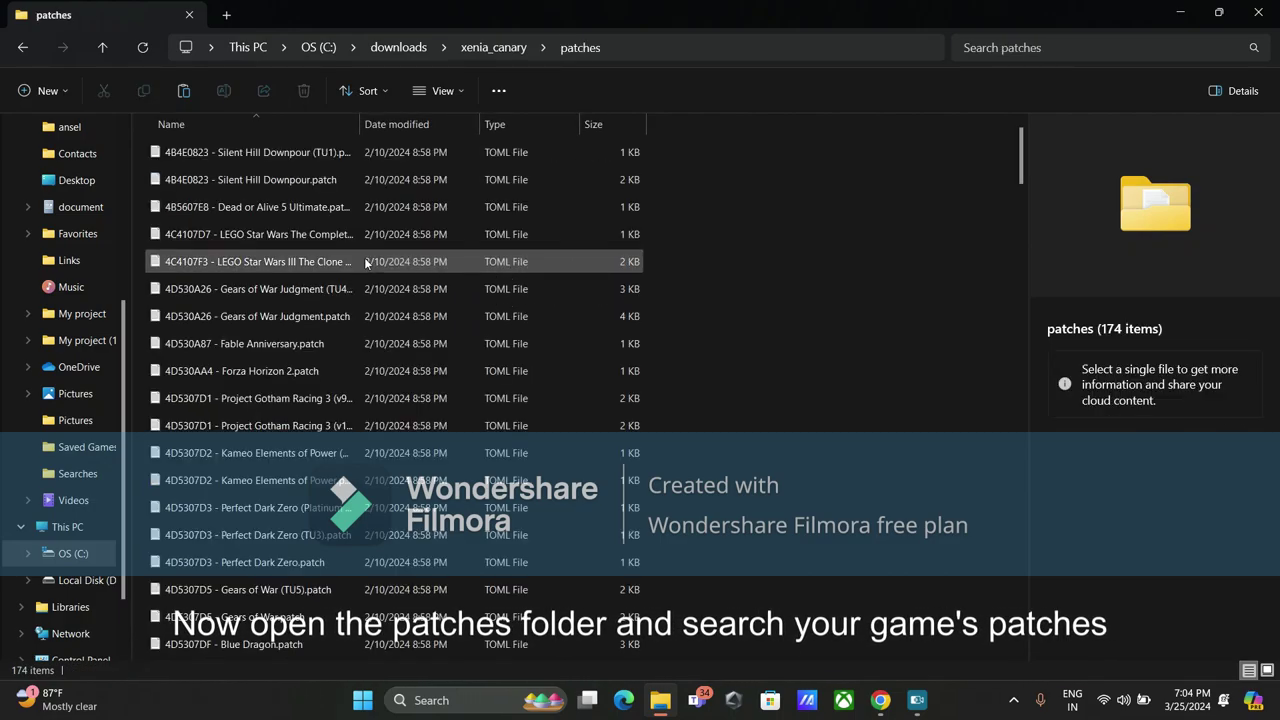
{"action": "scroll", "coordinate": [436, 262], "scroll_direction": "down", "scroll_amount": 3}
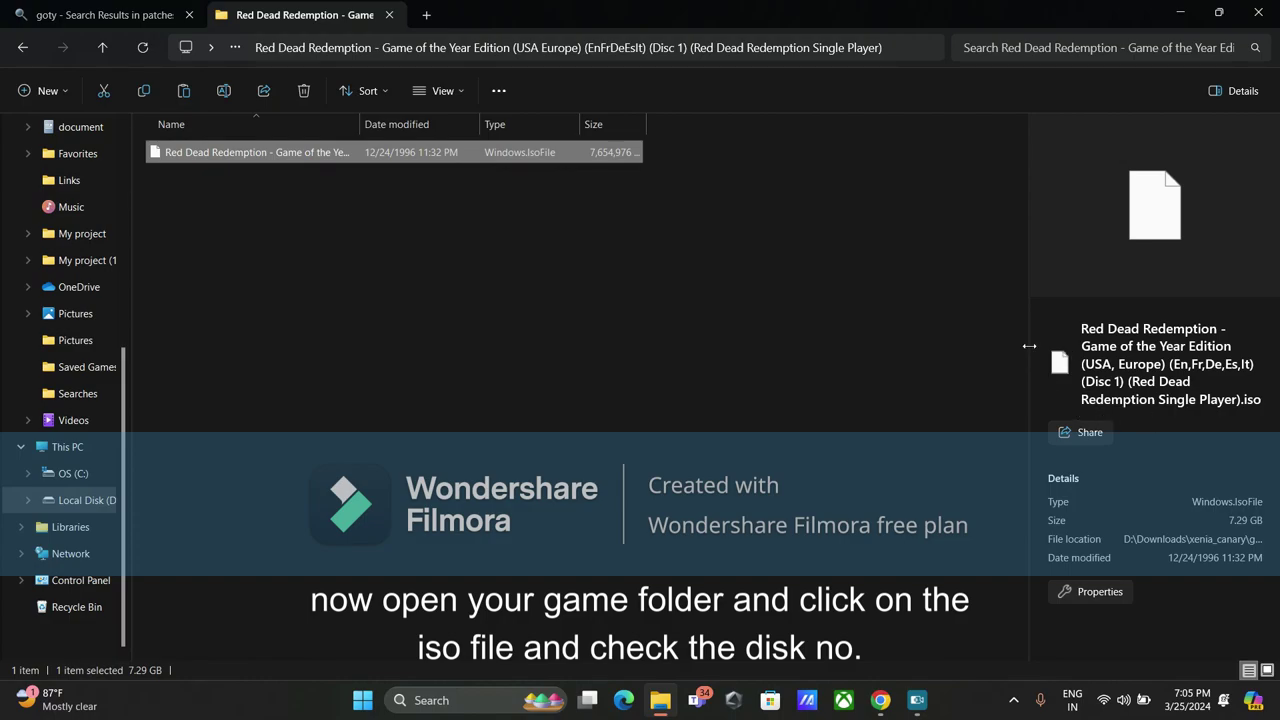
{"action": "left_click", "coordinate": [110, 16]}
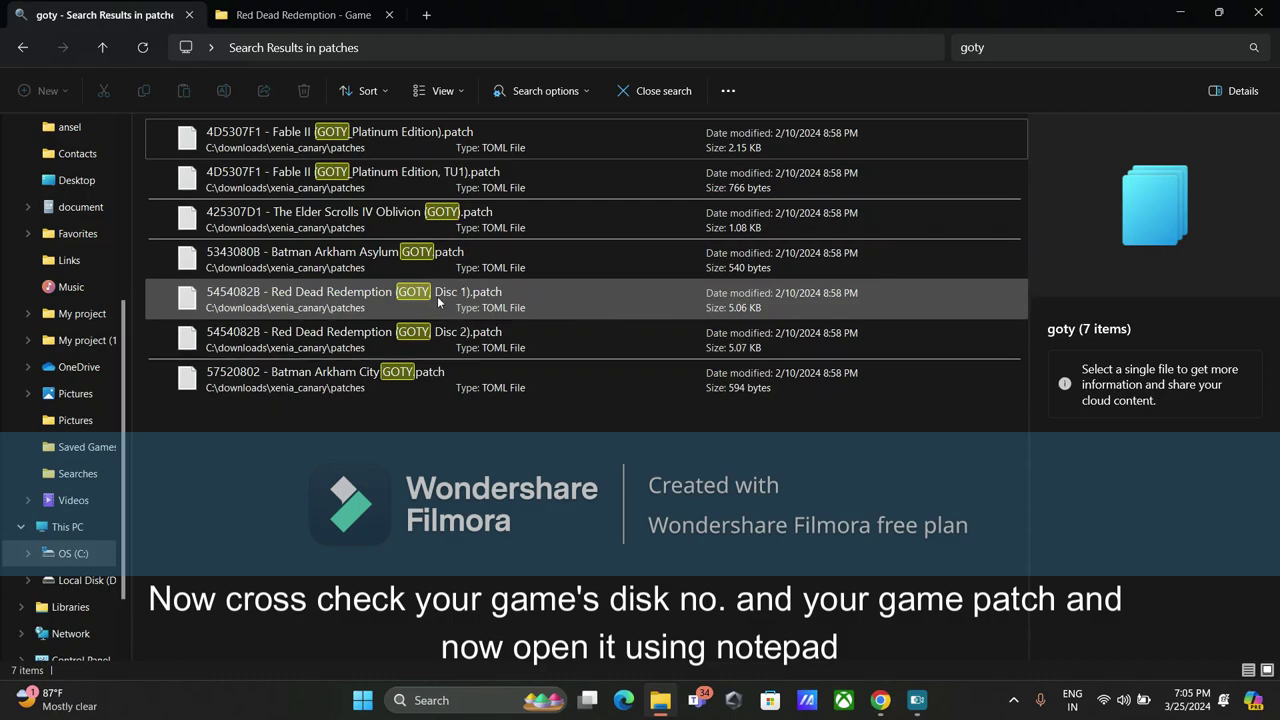
{"action": "left_click", "coordinate": [477, 307]}
- Open the Disc 1 patch in Notepad and change Unlock FPS is_enabled from false to true
{"action": "double_click", "coordinate": [477, 307]}
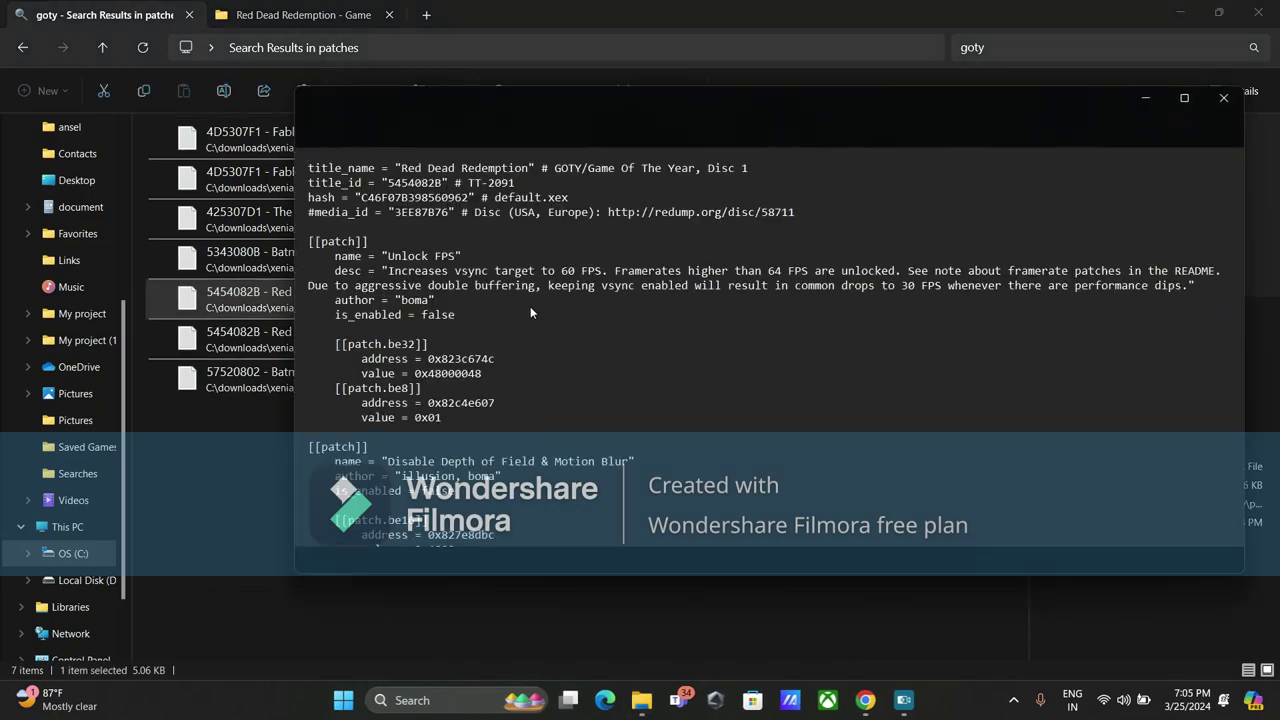
{"action": "scroll", "coordinate": [456, 255], "scroll_direction": "down", "scroll_amount": 2}
{"action": "left_click", "coordinate": [456, 257]}
{"action": "key", "text": "BackSpace"}
{"action": "key", "text": "BackSpace"}
{"action": "key", "text": "BackSpace"}
{"action": "key", "text": "BackSpace"}
{"action": "type", "text": "tru"}
{"action": "key", "text": "Return"}
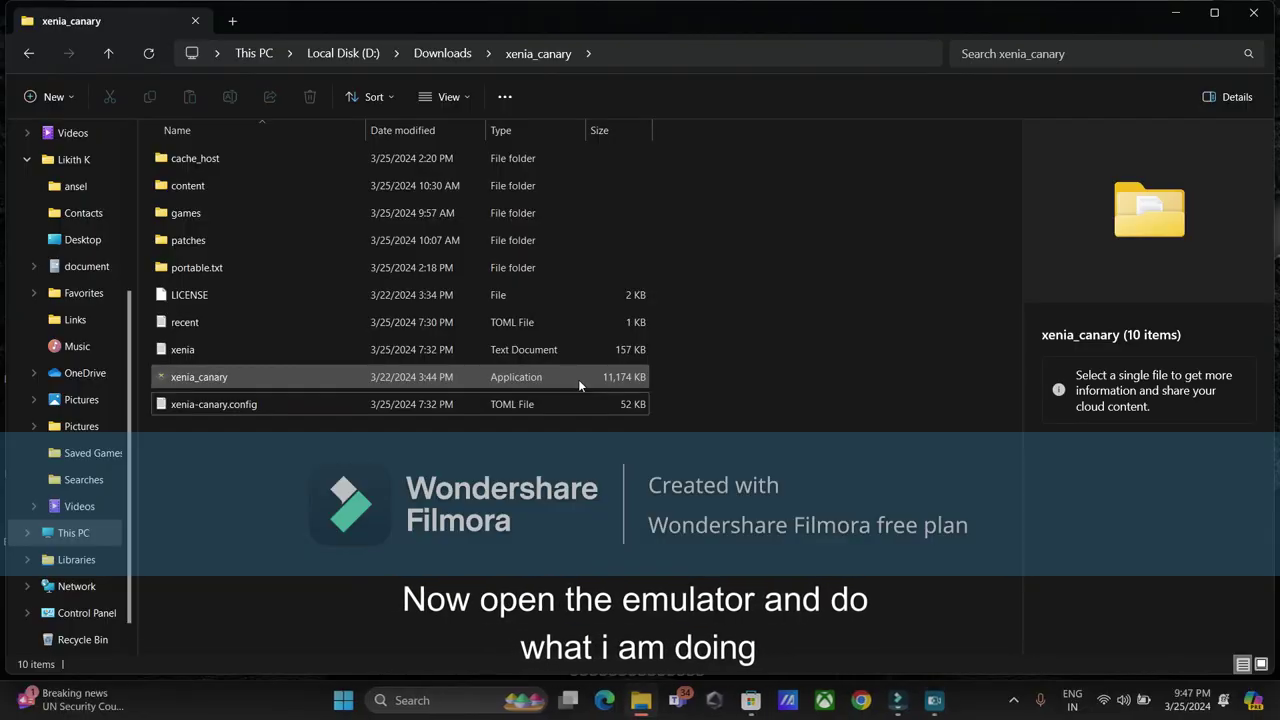
- Launch xenia_canary.exe and view the Display > Post-processing settings
{"action": "double_click", "coordinate": [579, 383]}
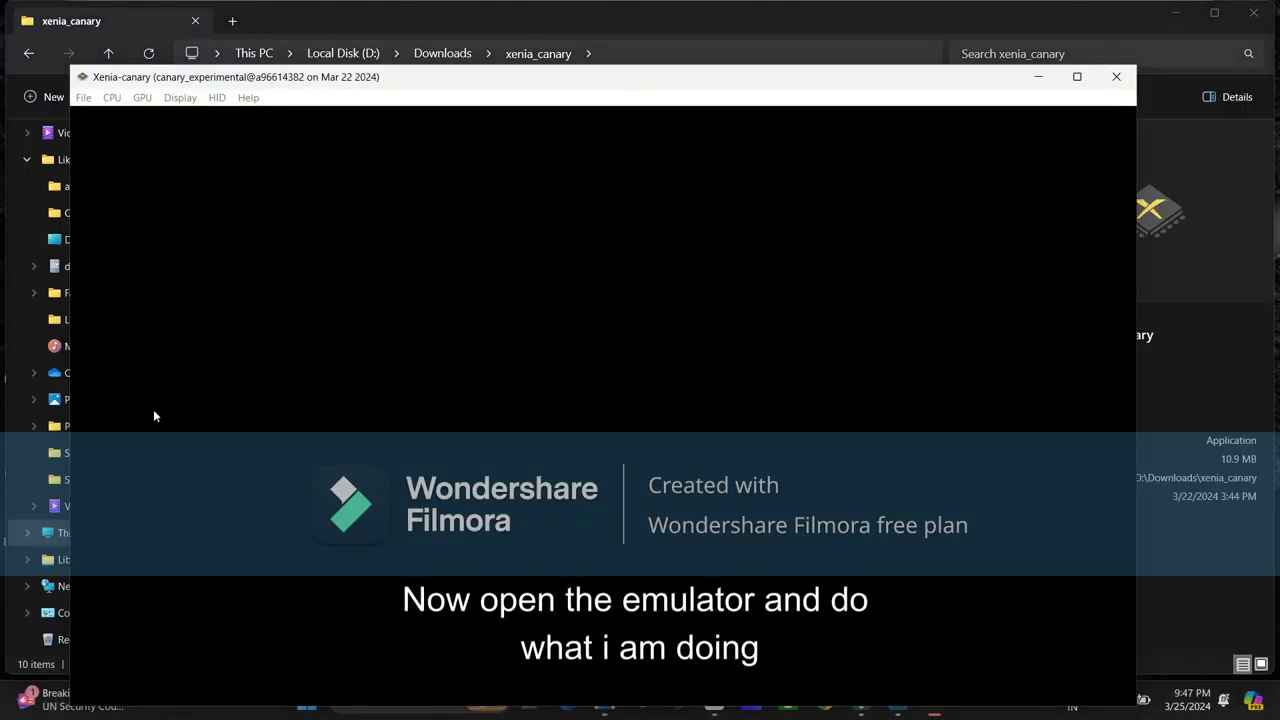
{"action": "left_click", "coordinate": [180, 97]}
{"action": "left_click", "coordinate": [217, 122]}
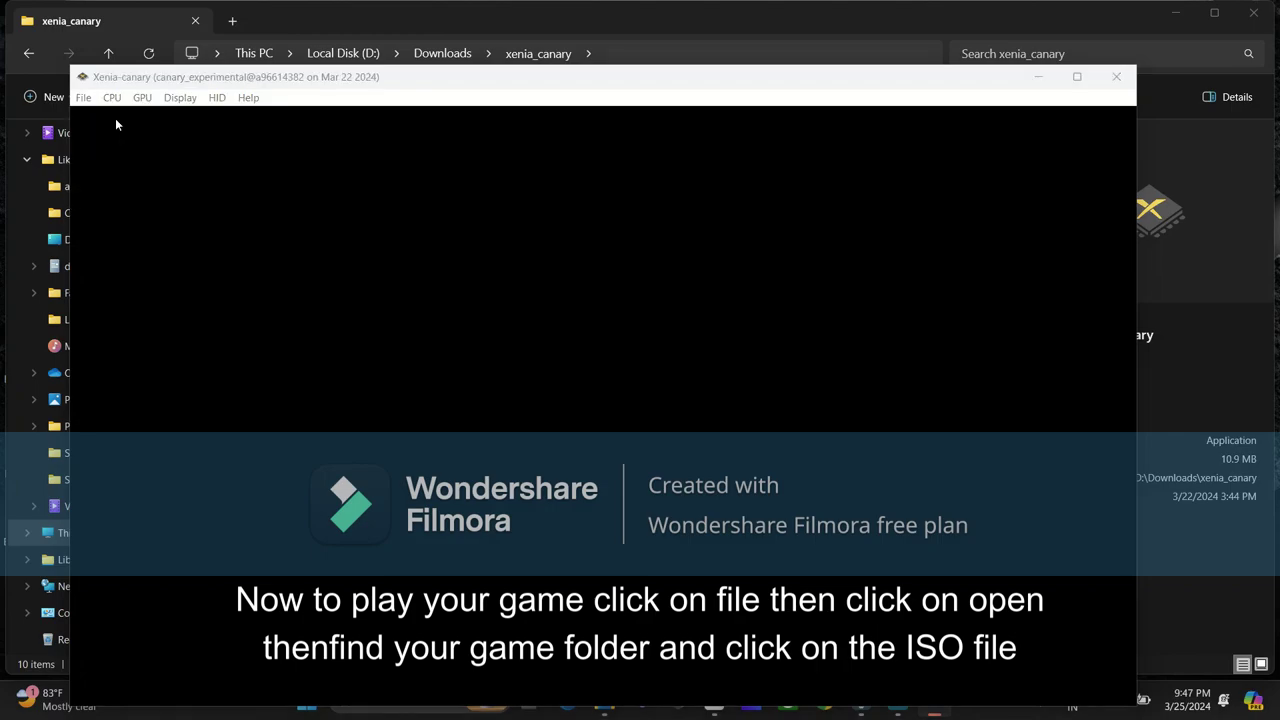
- Select the Red Dead Redemption ISO in the game folder and open it to start the game
{"action": "left_click", "coordinate": [456, 242]}
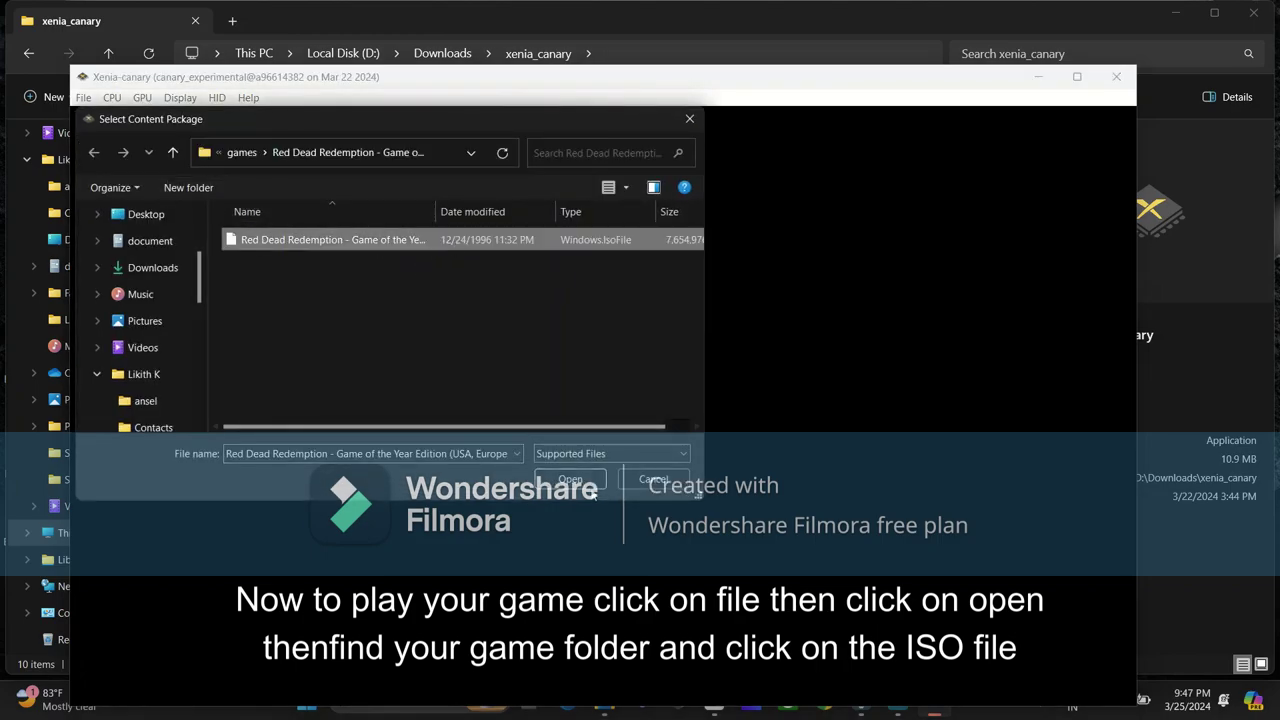
{"action": "left_click", "coordinate": [570, 481]}
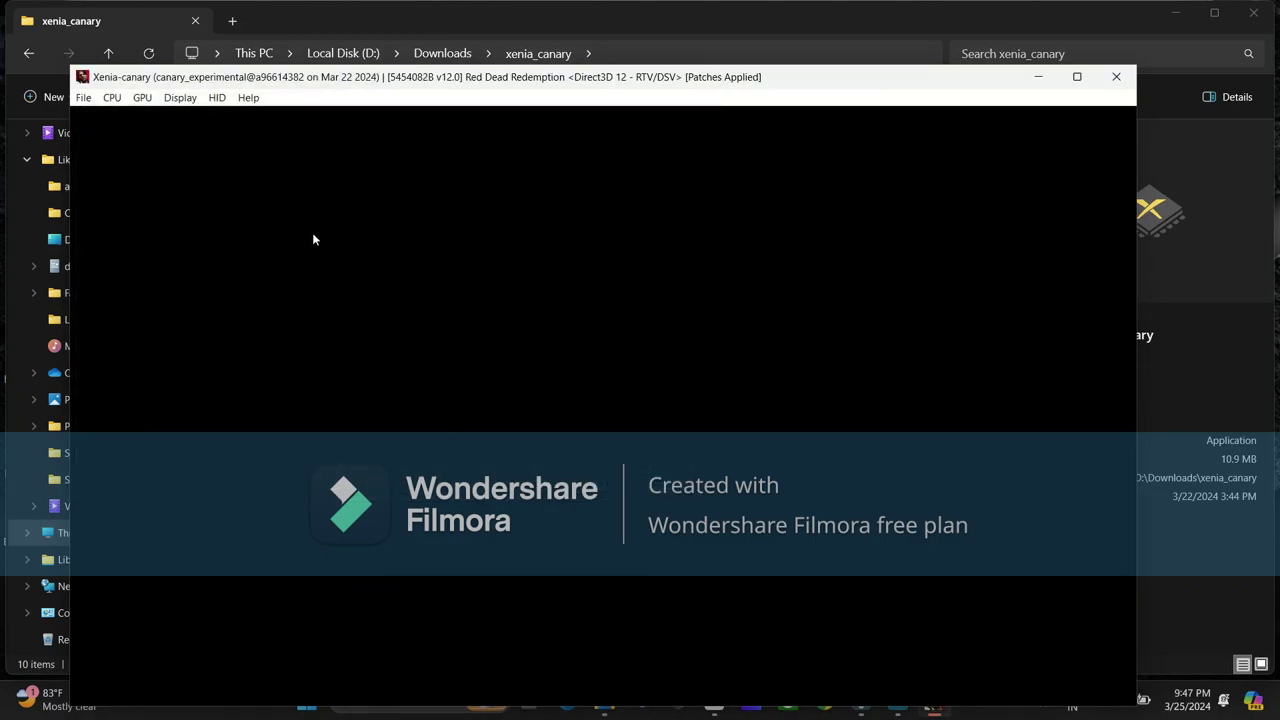